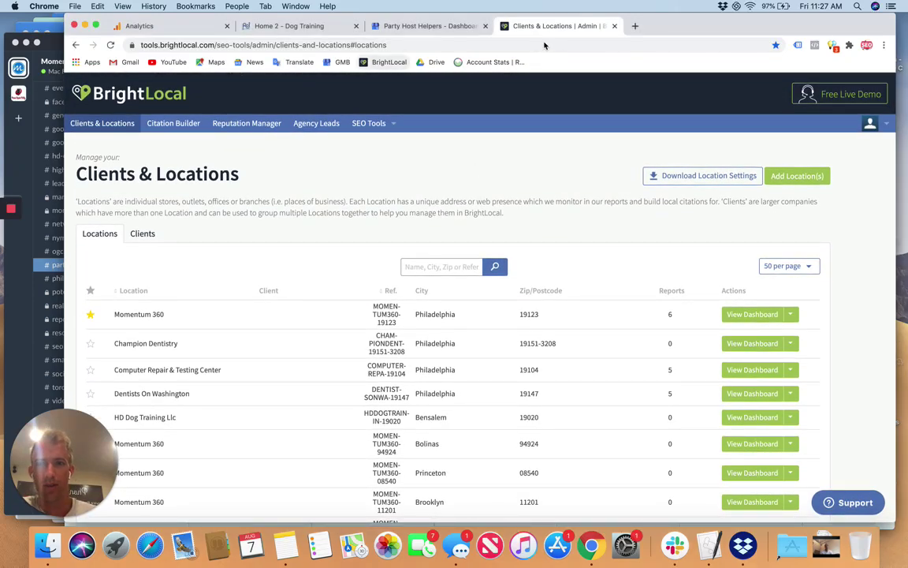
Step: Reload the Clients & Locations page from the address bar
{"action": "left_click", "coordinate": [503, 45]}
{"action": "left_click", "coordinate": [381, 62]}
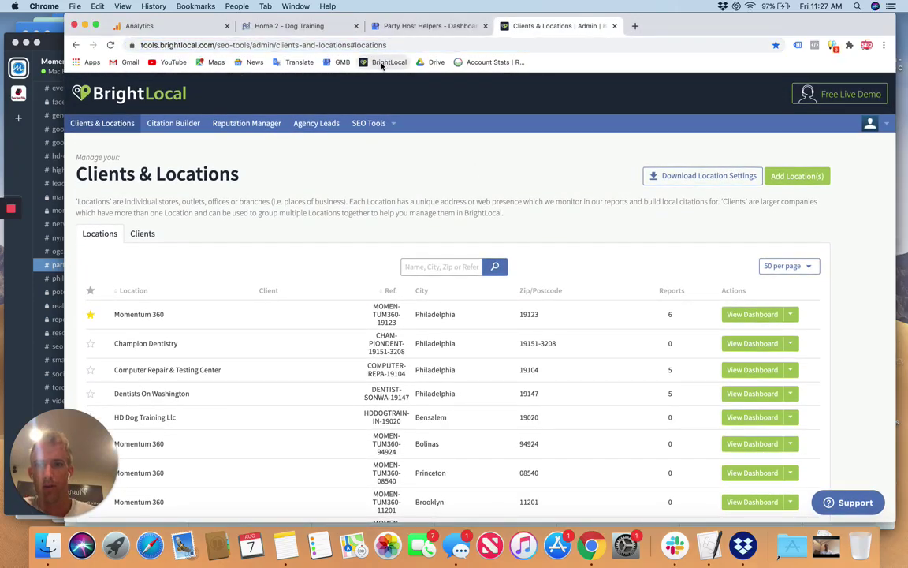
{"action": "left_click_drag", "start_coordinate": [212, 45], "coordinate": [426, 45]}
{"action": "key", "text": "BackSpace"}
{"action": "key", "text": "Return"}
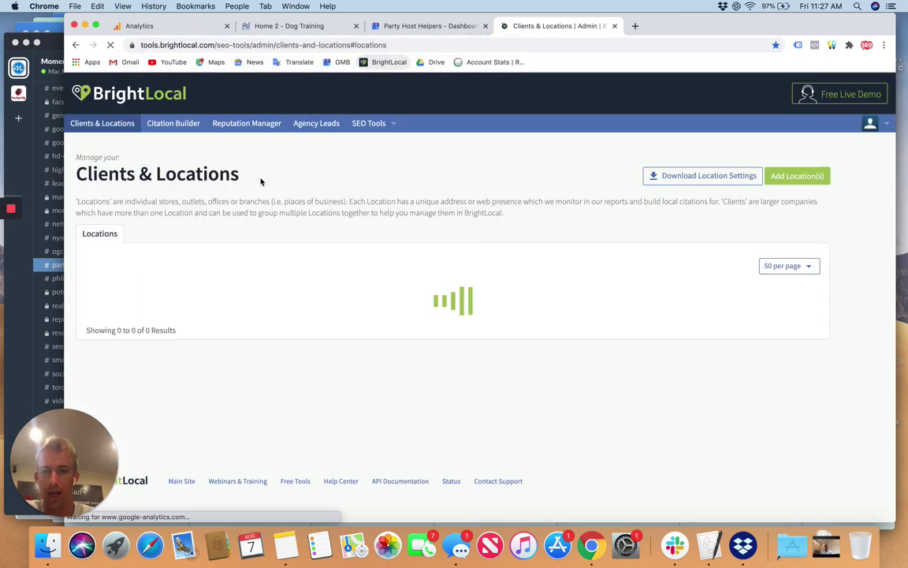
Step: Open the dashboard for the Wayne Party Host Helpers location
{"action": "scroll", "coordinate": [409, 276], "scroll_direction": "down", "scroll_amount": 10}
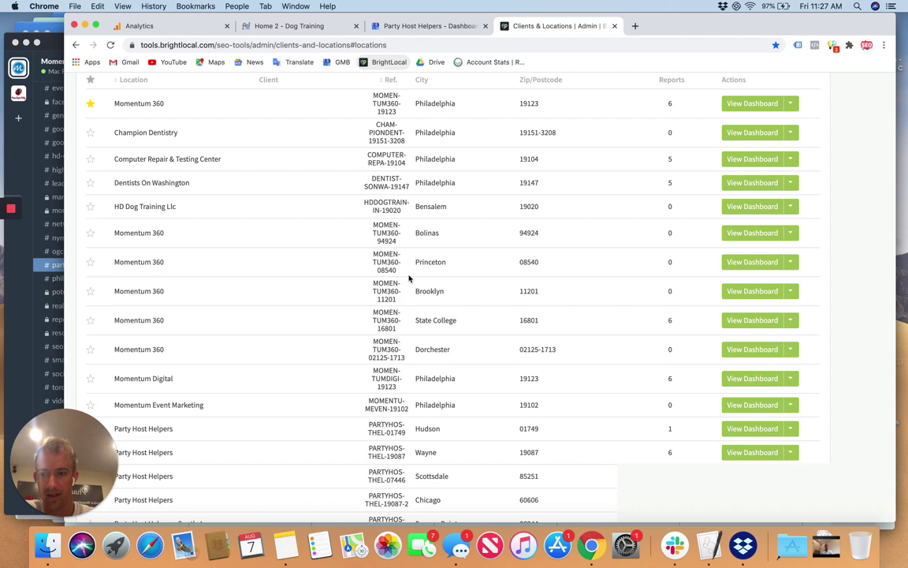
{"action": "scroll", "coordinate": [409, 277], "scroll_direction": "down", "scroll_amount": 2}
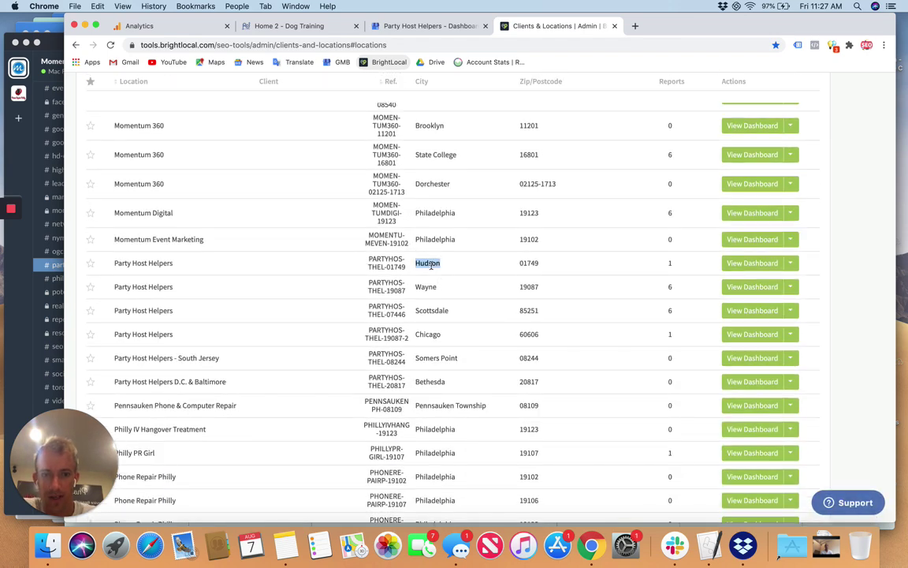
{"action": "scroll", "coordinate": [679, 267], "scroll_direction": "up", "scroll_amount": 6}
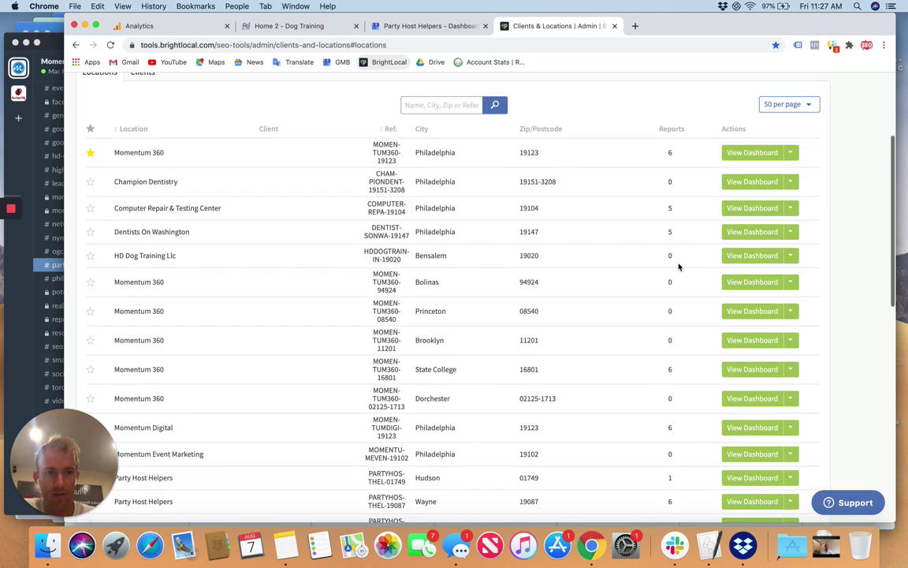
{"action": "scroll", "coordinate": [681, 290], "scroll_direction": "down", "scroll_amount": 9}
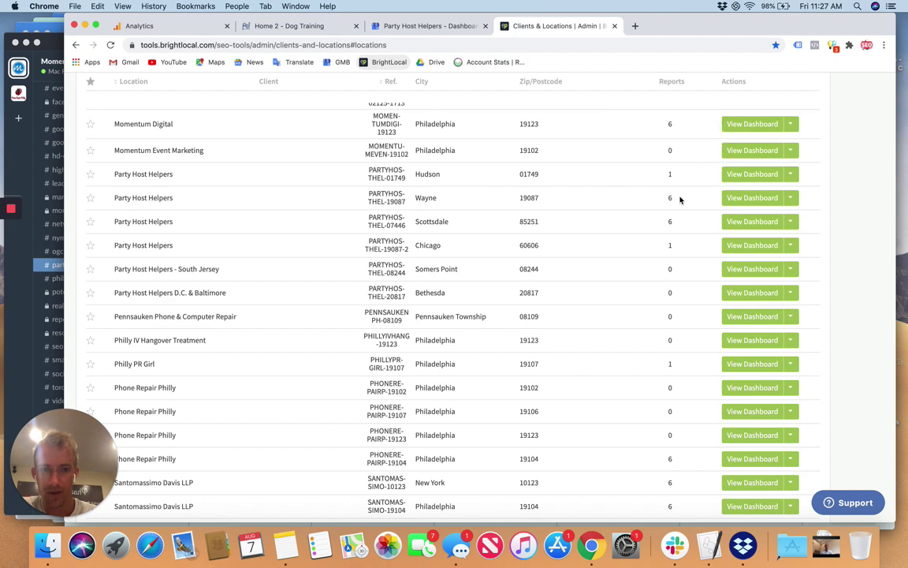
{"action": "left_click", "coordinate": [742, 199]}
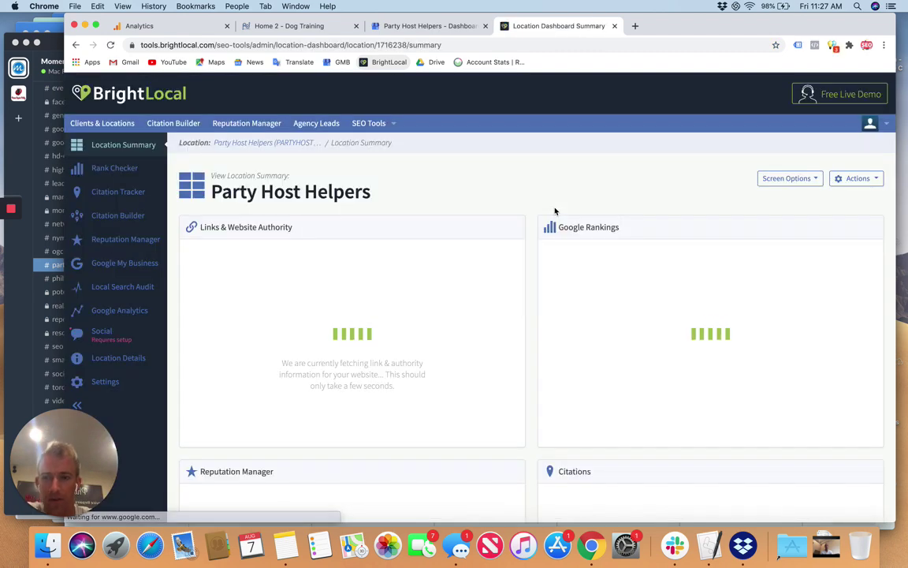
Step: Review the summary panels: Domain Authority 19/100, 80 reviews, Key Citation Score 33/100
{"action": "scroll", "coordinate": [555, 211], "scroll_direction": "down", "scroll_amount": 2}
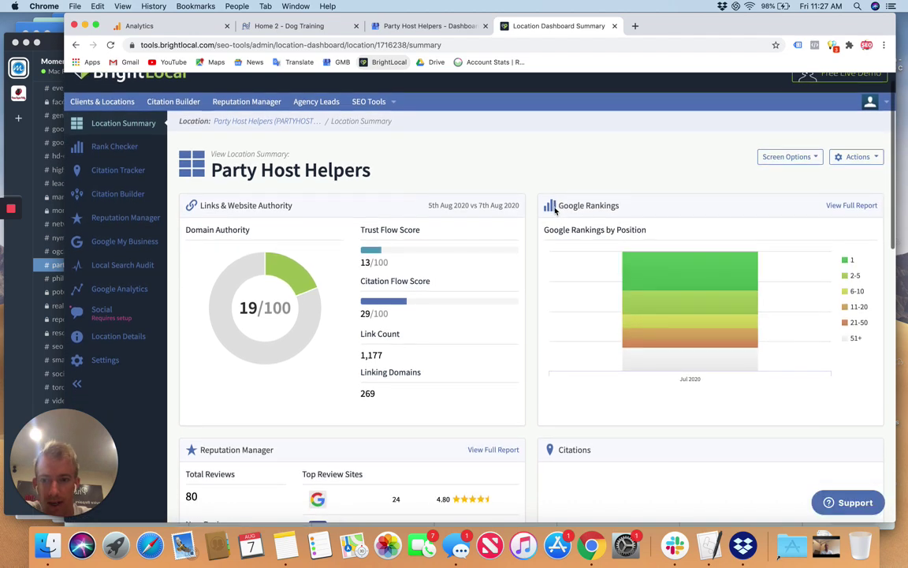
{"action": "scroll", "coordinate": [555, 209], "scroll_direction": "down", "scroll_amount": 6}
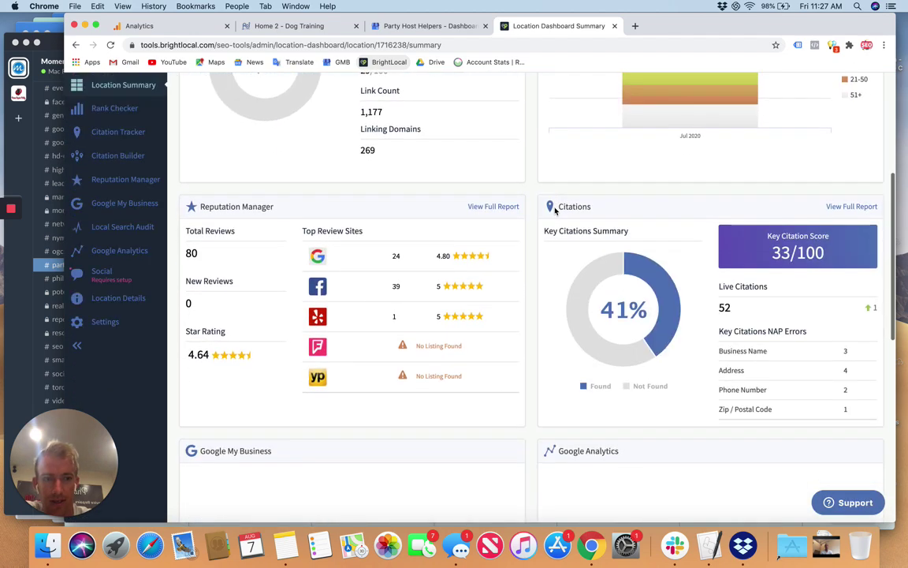
{"action": "scroll", "coordinate": [555, 209], "scroll_direction": "down", "scroll_amount": 2}
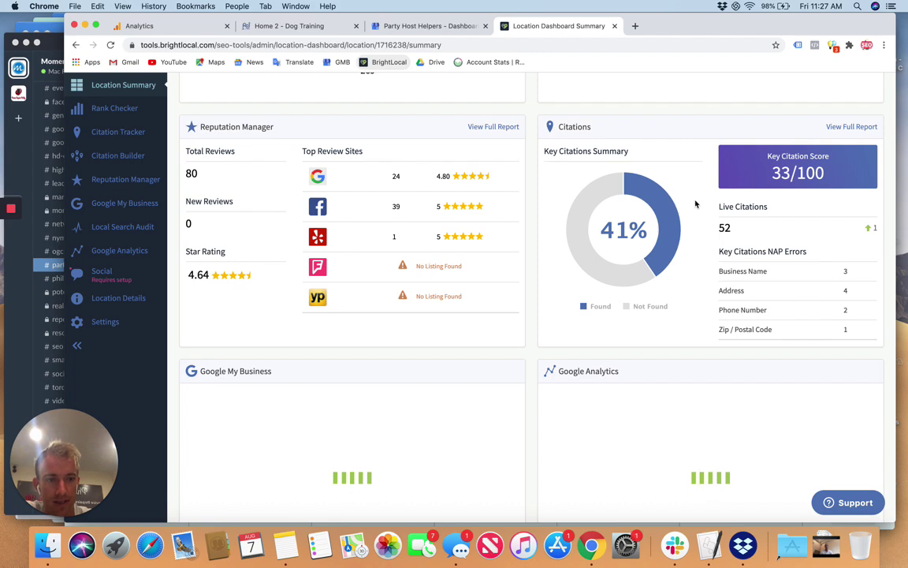
{"action": "scroll", "coordinate": [695, 205], "scroll_direction": "down", "scroll_amount": 3}
{"action": "scroll", "coordinate": [691, 205], "scroll_direction": "down", "scroll_amount": 3}
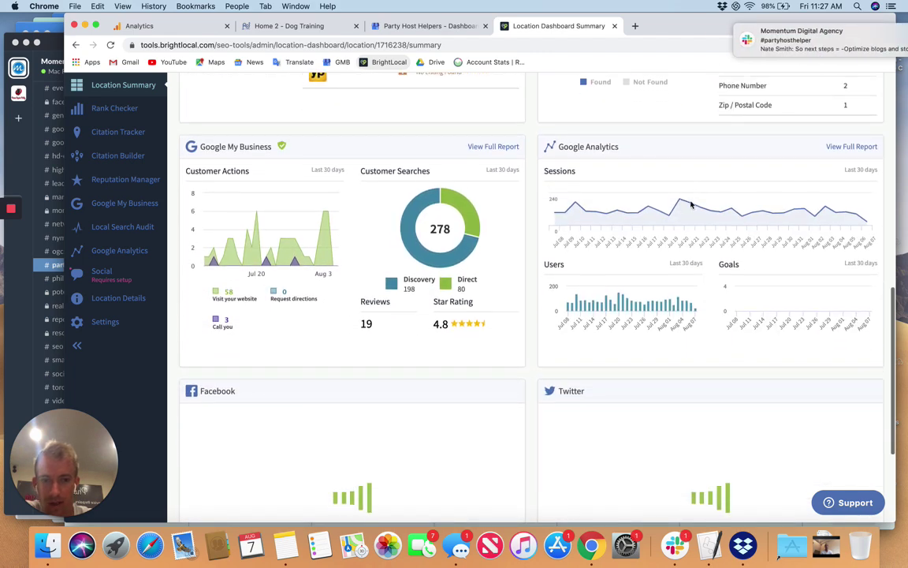
{"action": "scroll", "coordinate": [733, 229], "scroll_direction": "down", "scroll_amount": 5}
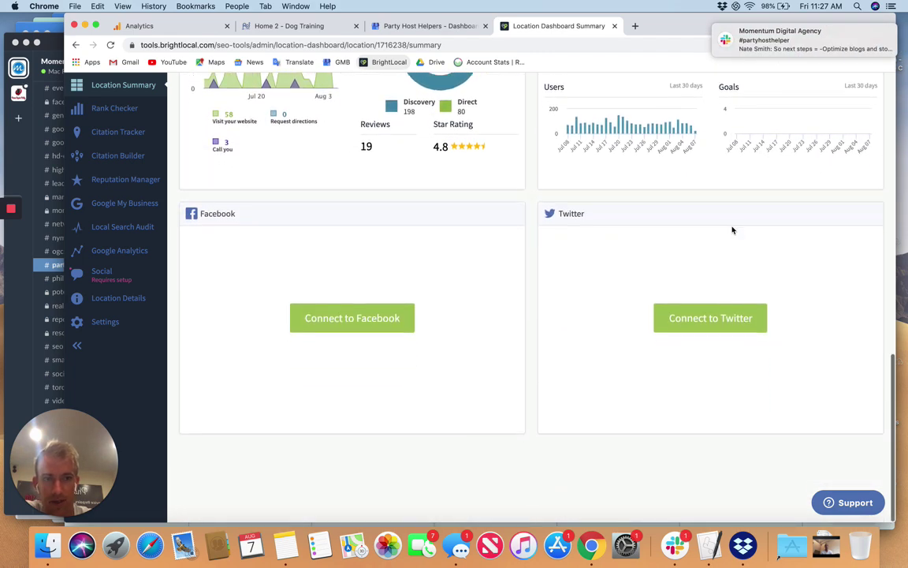
{"action": "scroll", "coordinate": [594, 260], "scroll_direction": "up", "scroll_amount": 15}
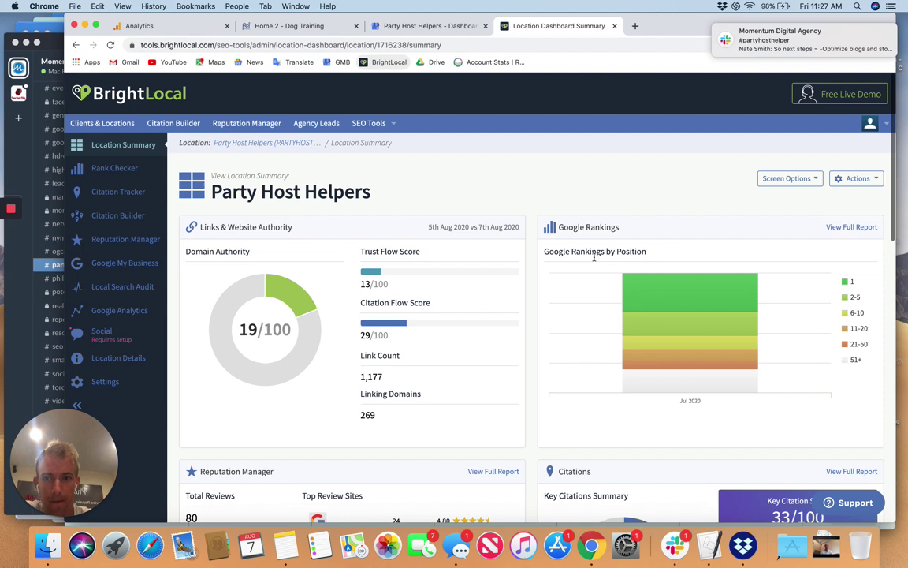
Step: Open Citation Tracker and scroll its Key Citations list down to Archived Key Citations
{"action": "left_click", "coordinate": [118, 191]}
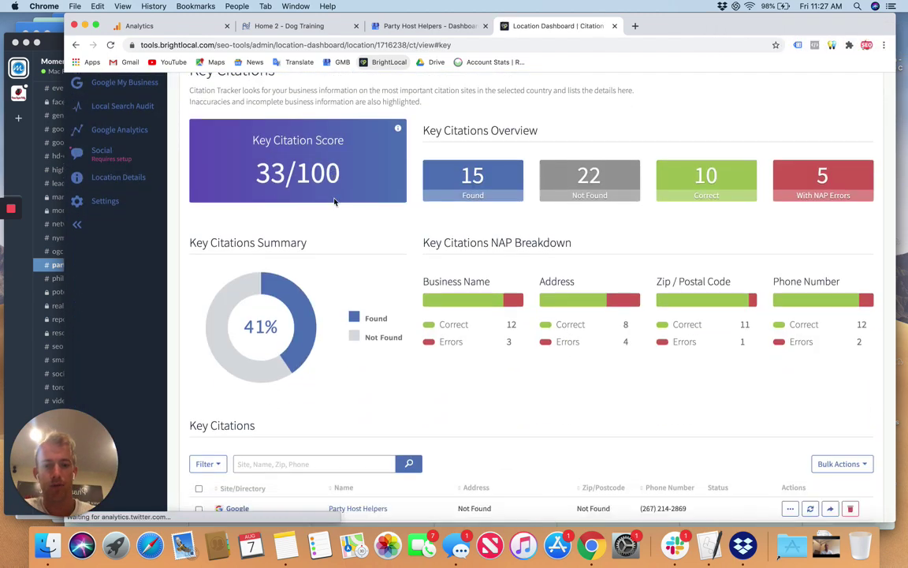
{"action": "scroll", "coordinate": [347, 204], "scroll_direction": "down", "scroll_amount": 1}
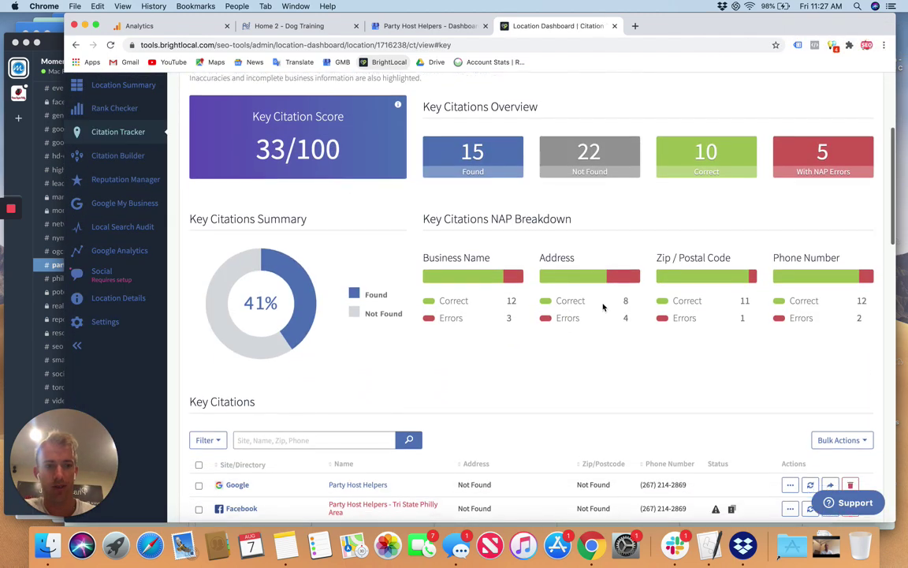
{"action": "scroll", "coordinate": [603, 307], "scroll_direction": "down", "scroll_amount": 5}
{"action": "scroll", "coordinate": [603, 307], "scroll_direction": "down", "scroll_amount": 1}
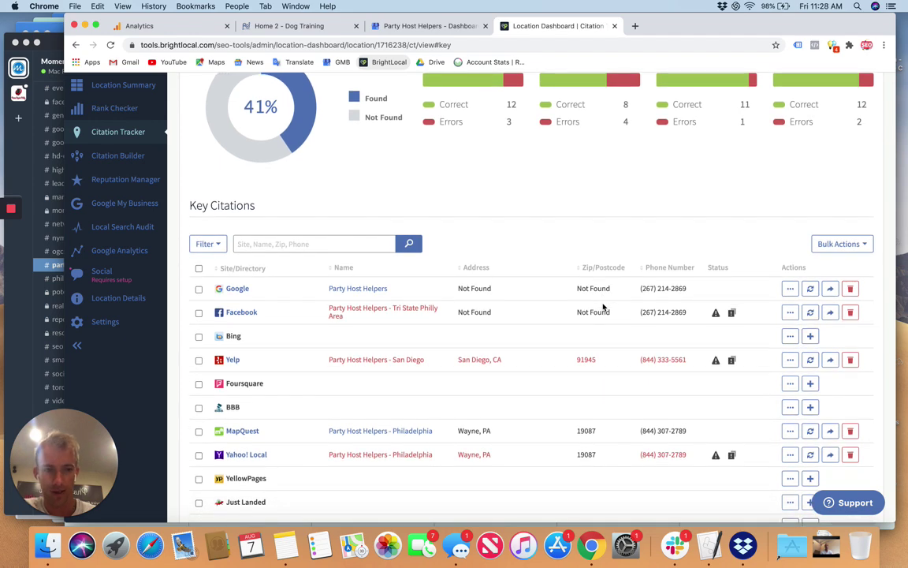
{"action": "scroll", "coordinate": [603, 307], "scroll_direction": "down", "scroll_amount": 1}
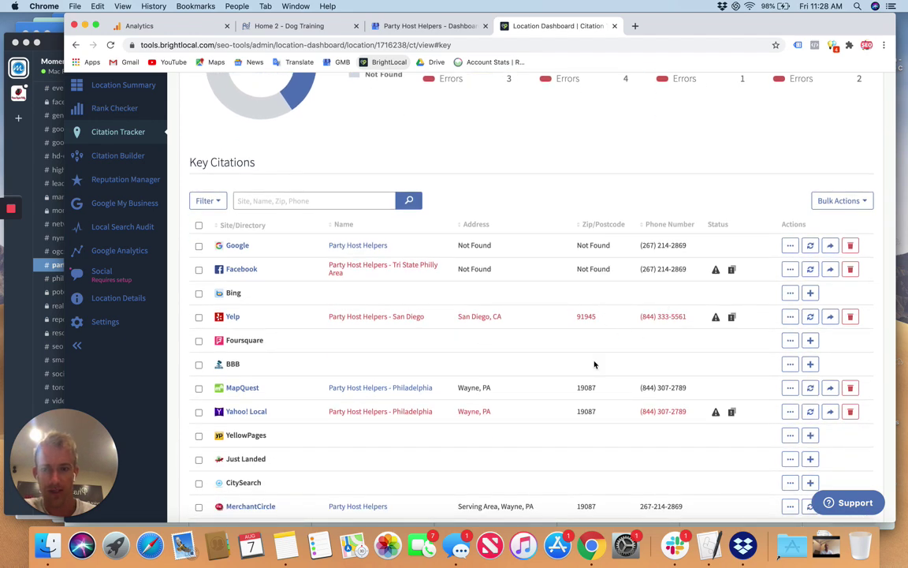
{"action": "scroll", "coordinate": [594, 363], "scroll_direction": "down", "scroll_amount": 15}
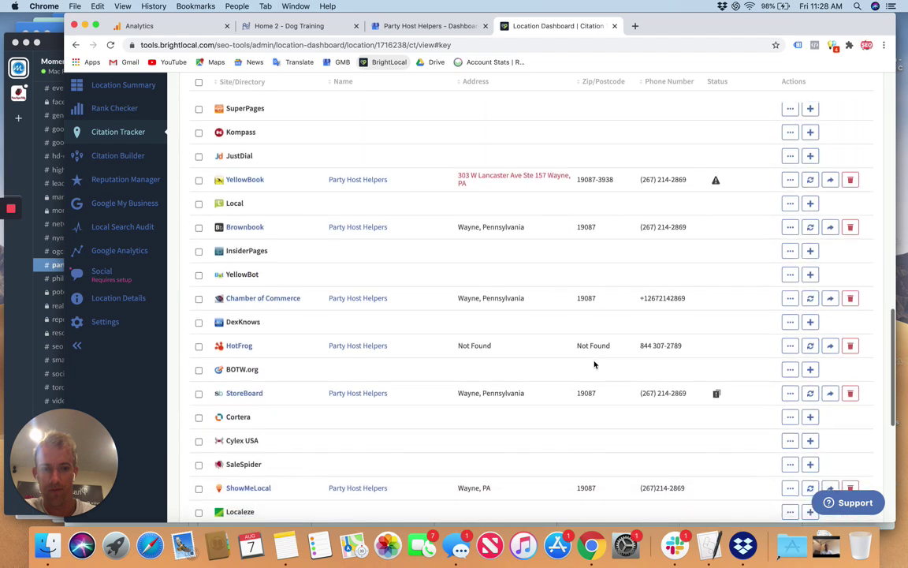
{"action": "scroll", "coordinate": [595, 364], "scroll_direction": "down", "scroll_amount": 4}
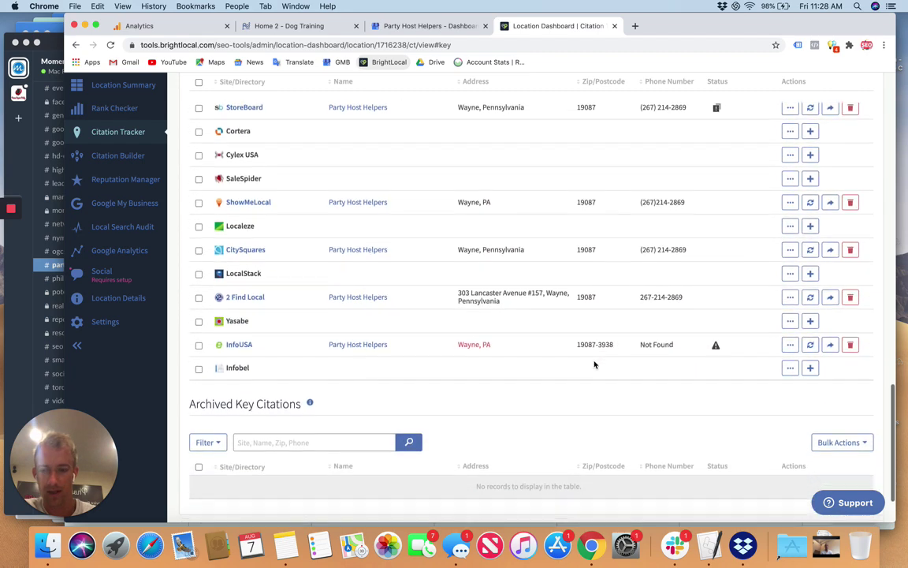
Step: Open the location's Citation Campaign report (34 ordered, 22+3 live) and look through it
{"action": "left_click", "coordinate": [118, 132]}
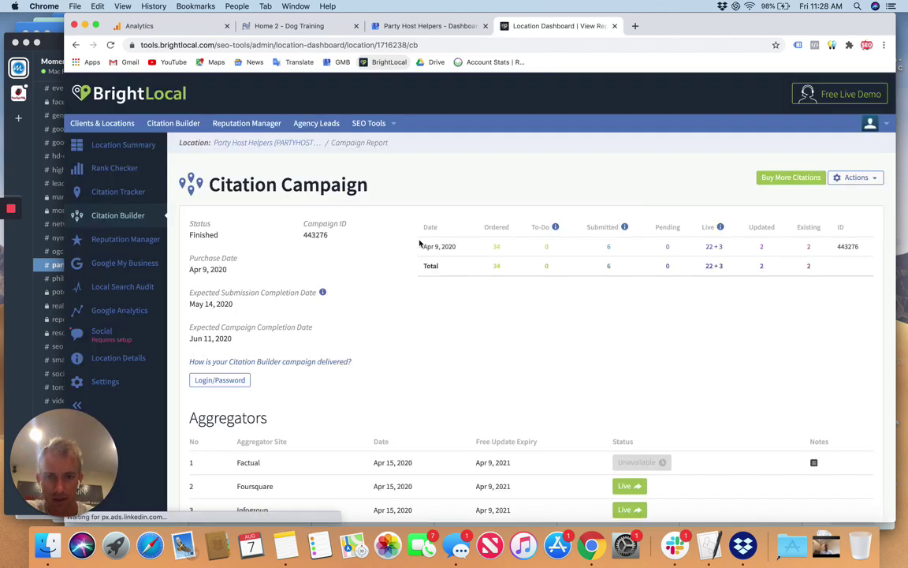
{"action": "scroll", "coordinate": [419, 244], "scroll_direction": "down", "scroll_amount": 1}
{"action": "scroll", "coordinate": [419, 243], "scroll_direction": "down", "scroll_amount": 12}
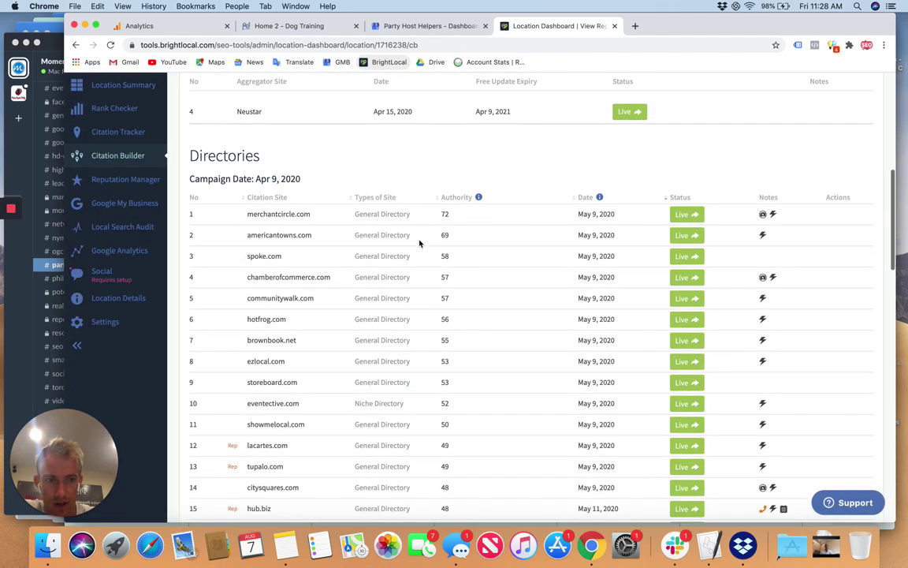
{"action": "scroll", "coordinate": [419, 243], "scroll_direction": "down", "scroll_amount": 5}
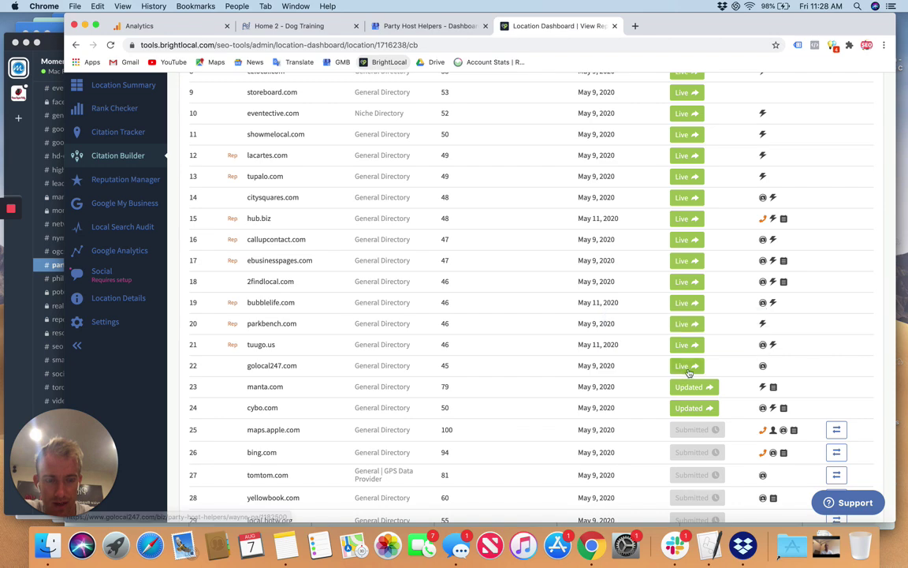
{"action": "scroll", "coordinate": [711, 366], "scroll_direction": "down", "scroll_amount": 6}
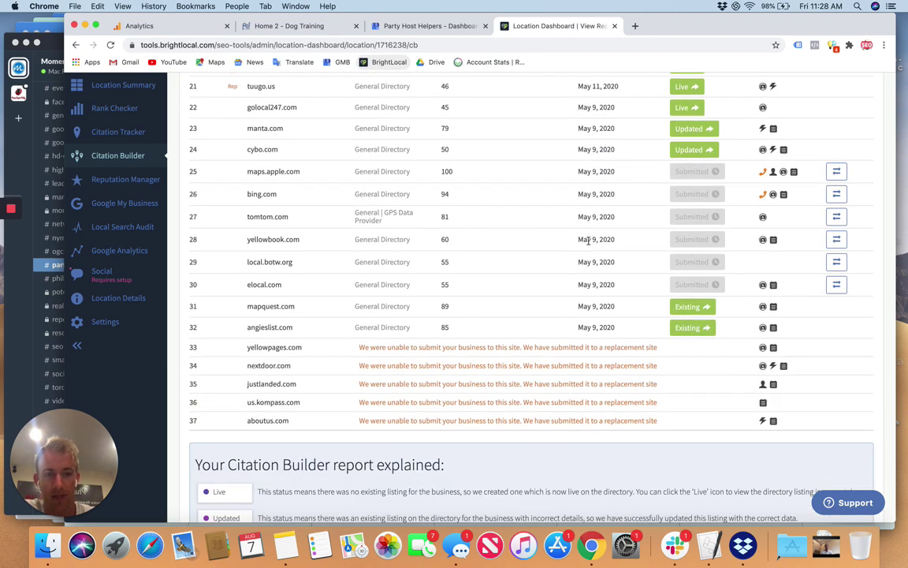
{"action": "scroll", "coordinate": [588, 241], "scroll_direction": "down", "scroll_amount": 15}
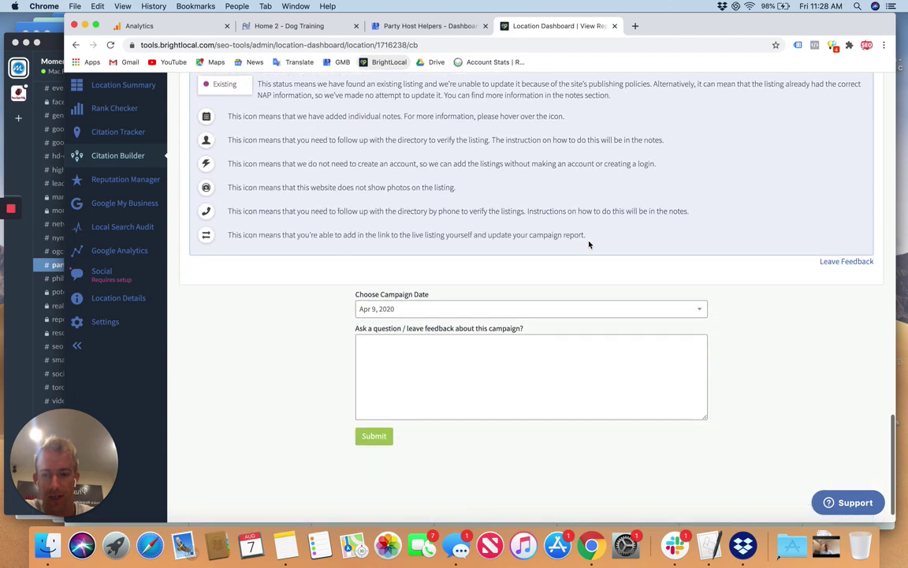
{"action": "scroll", "coordinate": [588, 244], "scroll_direction": "up", "scroll_amount": 20}
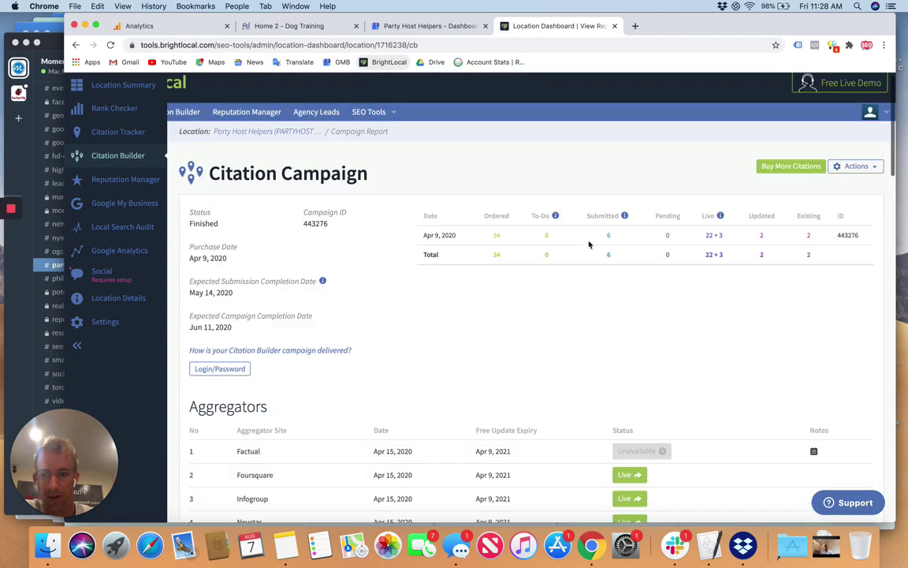
{"action": "scroll", "coordinate": [588, 244], "scroll_direction": "up", "scroll_amount": 2}
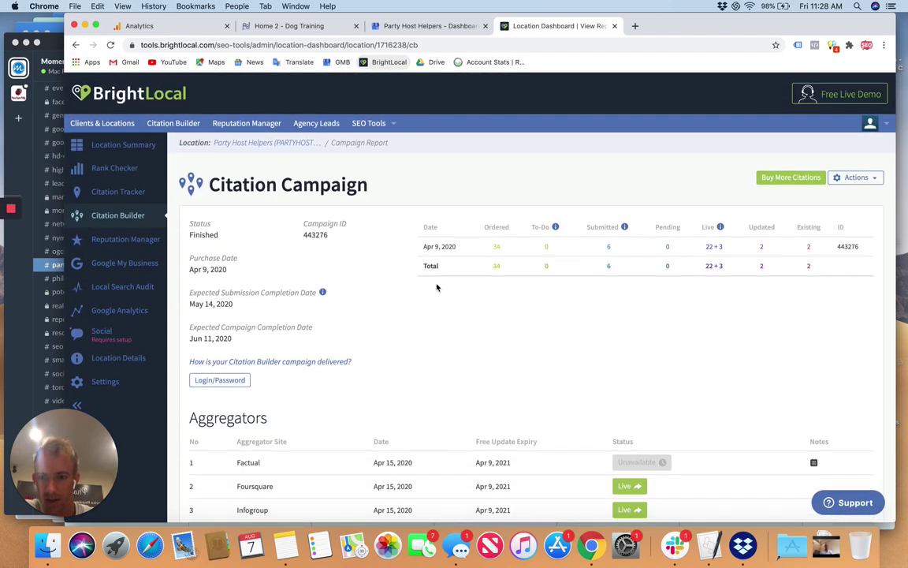
Step: Download the campaign report as CSV from the Actions menu
{"action": "left_click", "coordinate": [847, 178]}
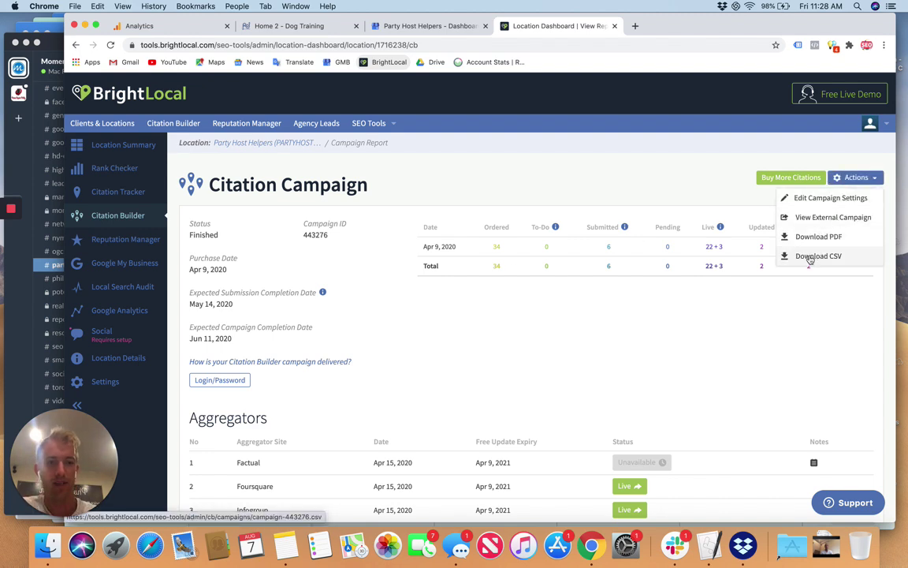
{"action": "left_click", "coordinate": [685, 178]}
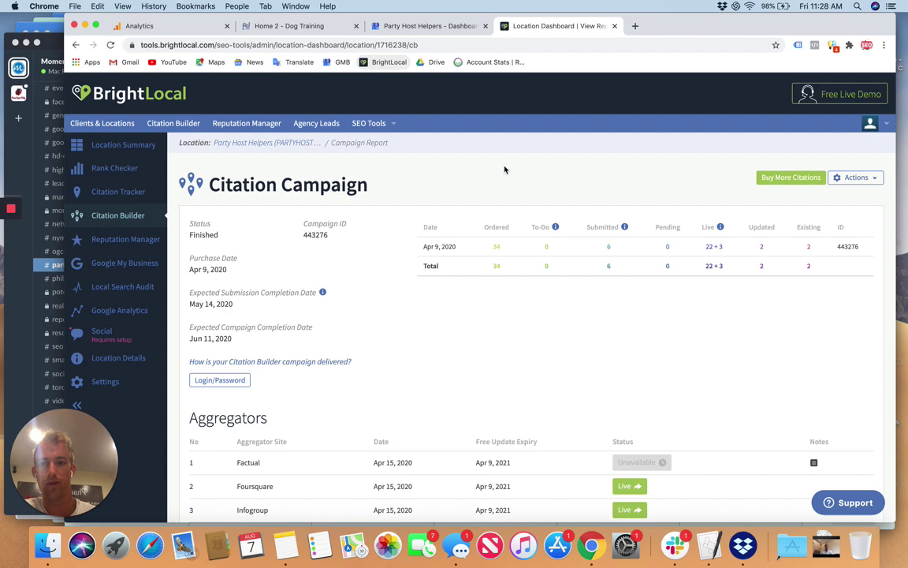
{"action": "scroll", "coordinate": [420, 324], "scroll_direction": "down", "scroll_amount": 5}
{"action": "scroll", "coordinate": [423, 327], "scroll_direction": "up", "scroll_amount": 5}
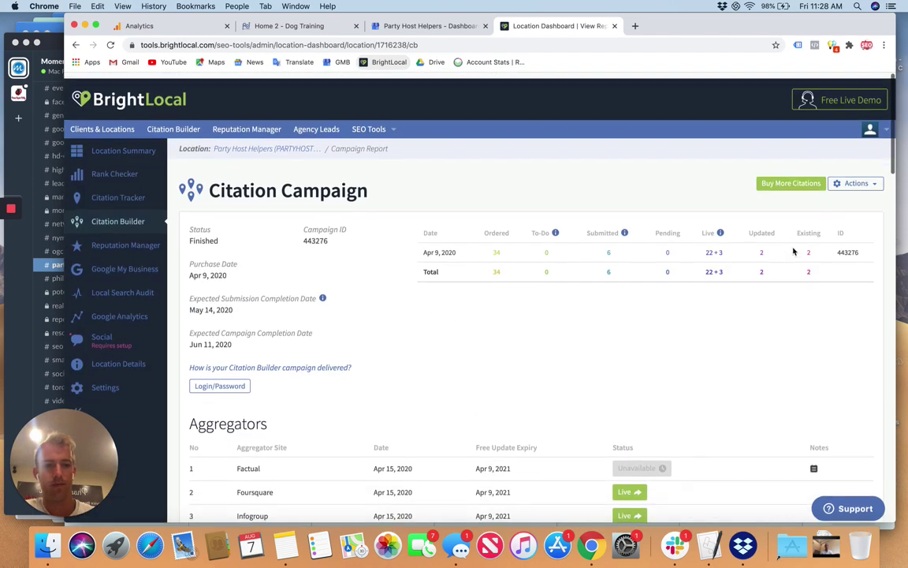
{"action": "left_click", "coordinate": [852, 180]}
{"action": "left_click", "coordinate": [828, 255]}
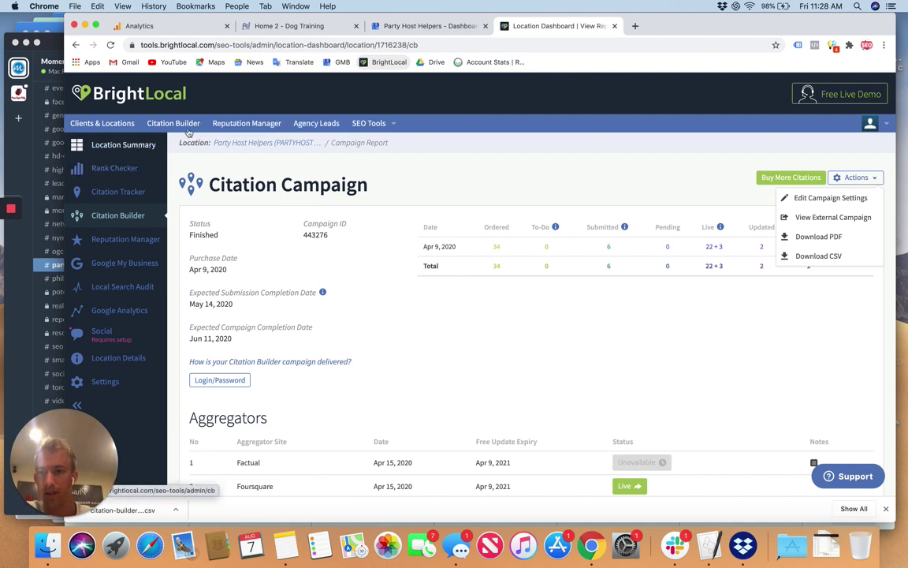
Step: From the Citation Builder campaigns list, open the May 27, 2020 Party Host Helpers campaign report
{"action": "left_click", "coordinate": [171, 122]}
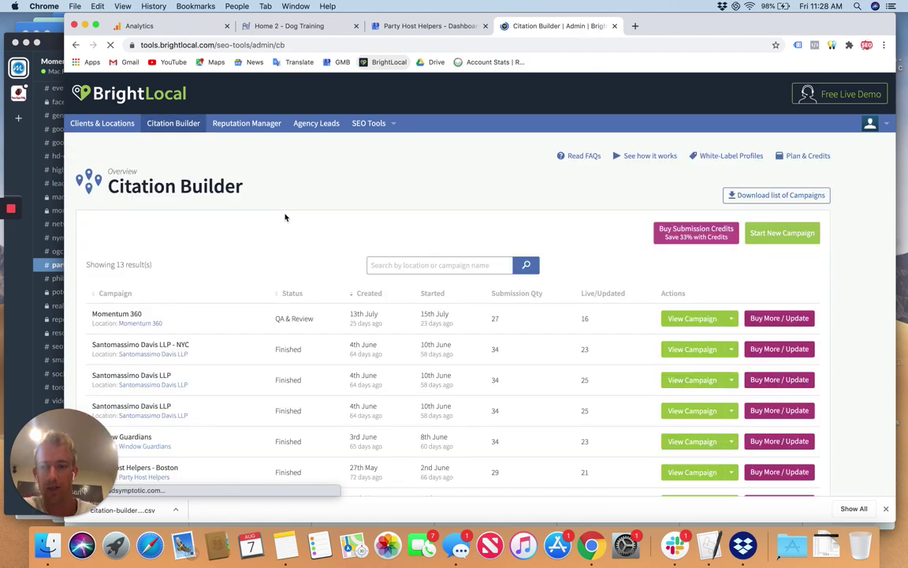
{"action": "scroll", "coordinate": [286, 218], "scroll_direction": "down", "scroll_amount": 8}
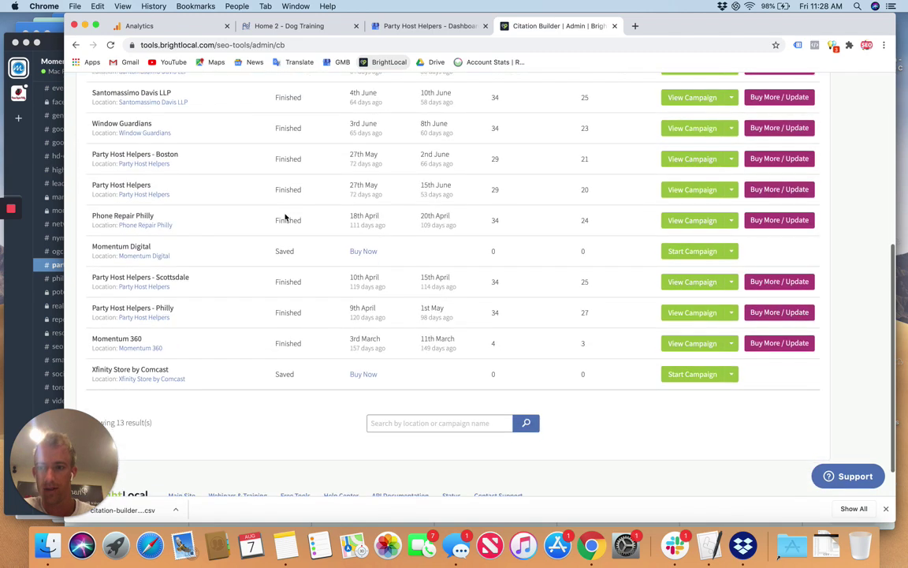
{"action": "scroll", "coordinate": [285, 218], "scroll_direction": "up", "scroll_amount": 2}
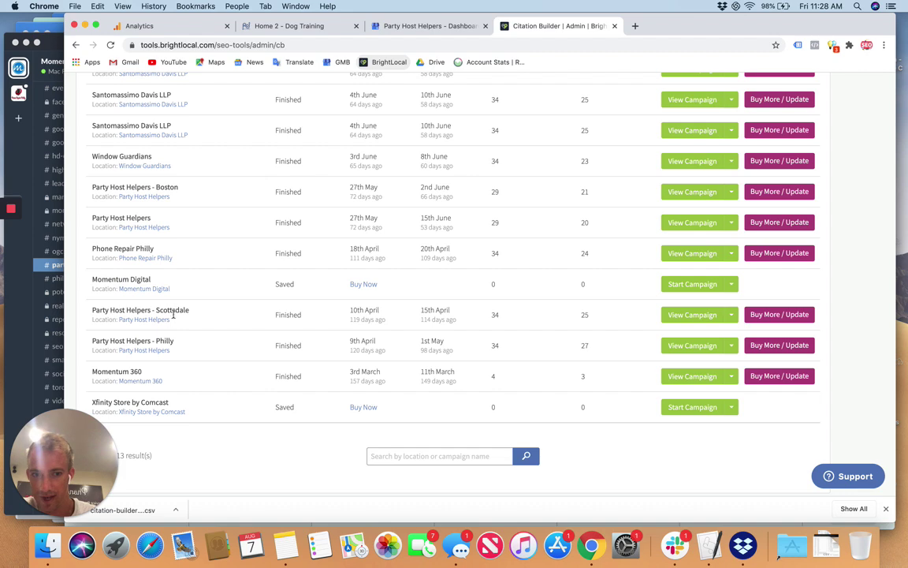
{"action": "scroll", "coordinate": [163, 340], "scroll_direction": "up", "scroll_amount": 2}
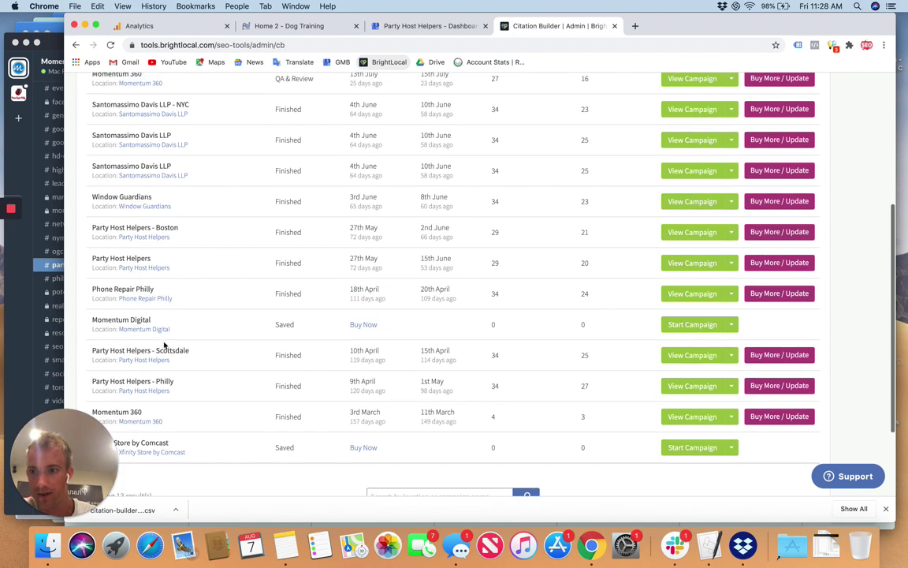
{"action": "triple_click", "coordinate": [182, 270]}
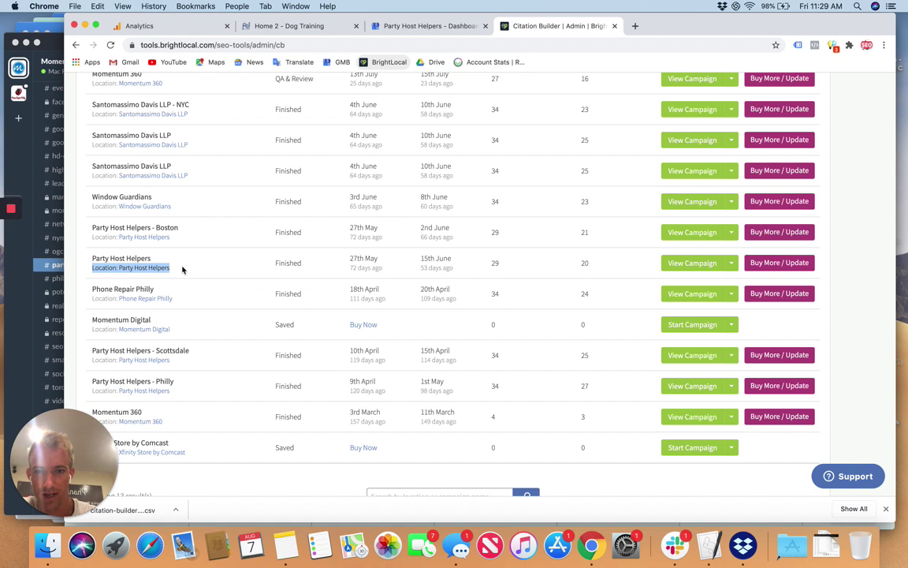
{"action": "triple_click", "coordinate": [185, 229]}
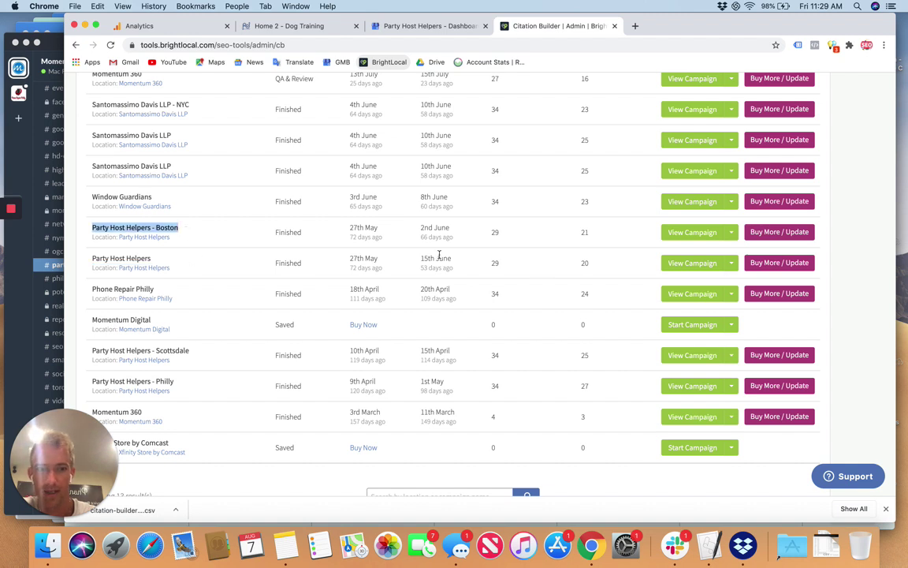
{"action": "scroll", "coordinate": [659, 268], "scroll_direction": "up", "scroll_amount": 1}
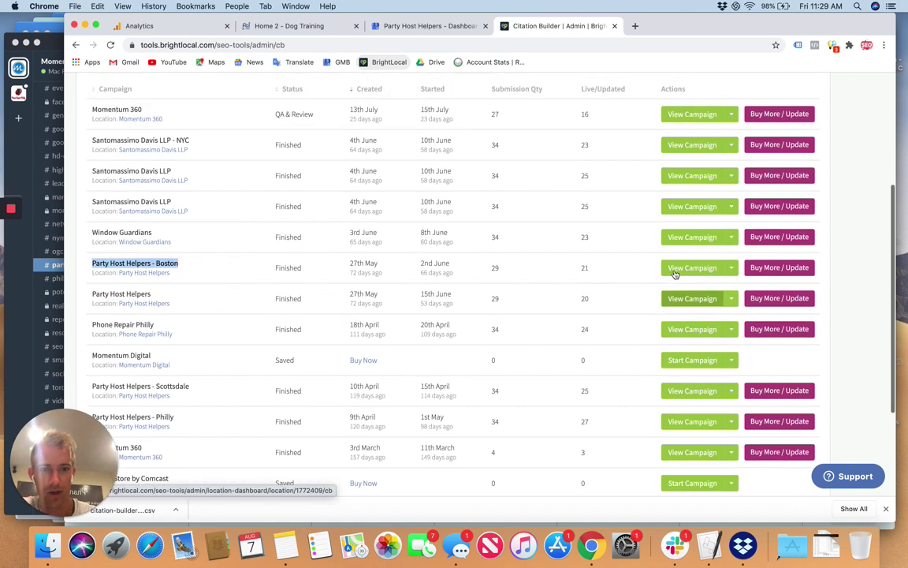
{"action": "left_click", "coordinate": [732, 298]}
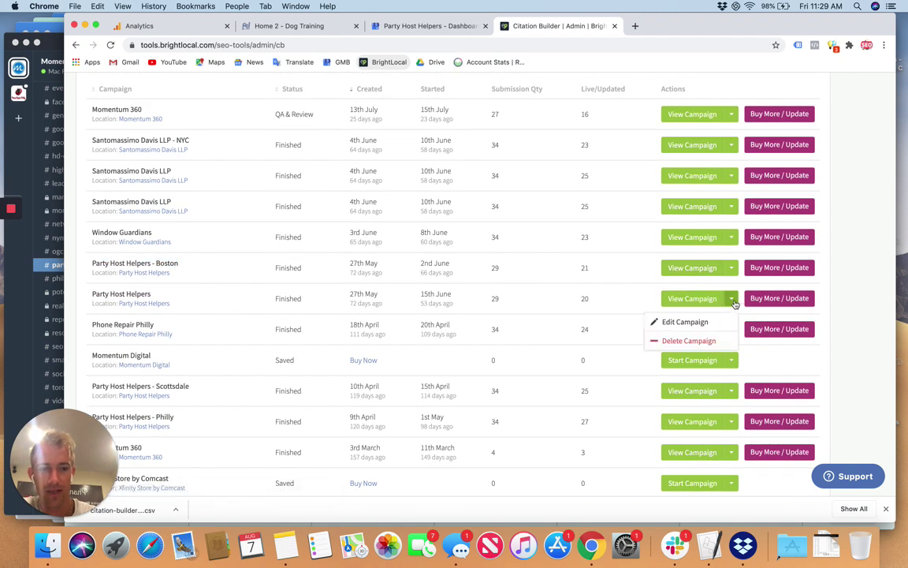
{"action": "left_click", "coordinate": [693, 298]}
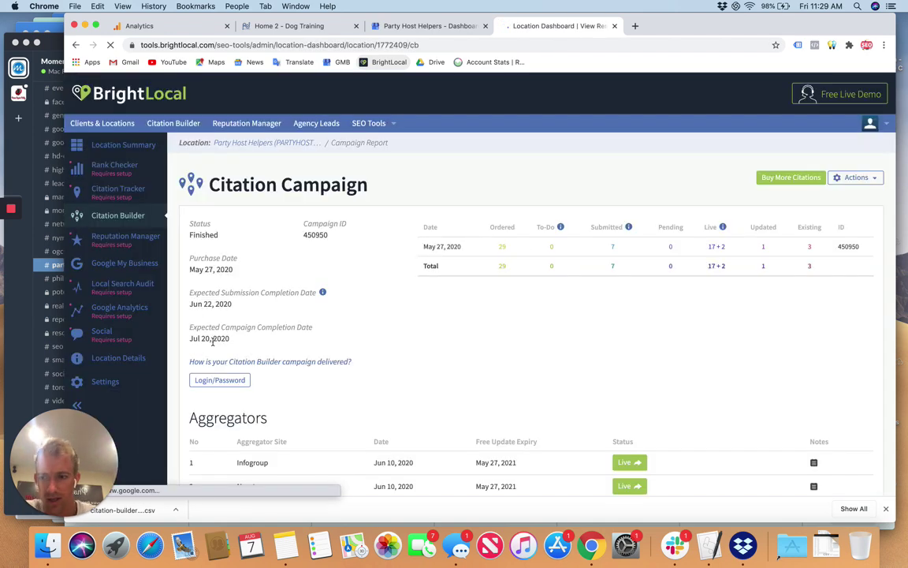
Step: Return to Clients & Locations and scroll down to the Party Host Helpers entries
{"action": "mouse_move", "coordinate": [11, 233]}
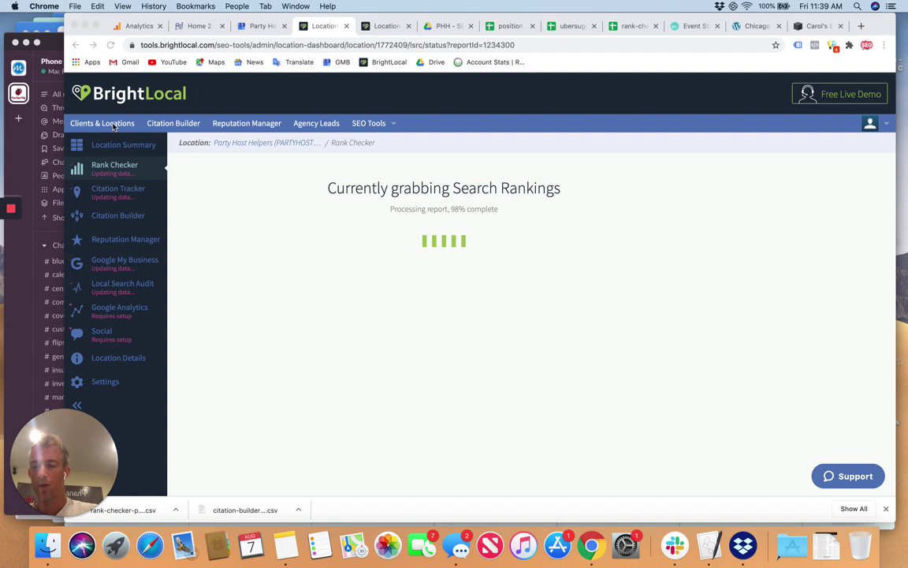
{"action": "left_click", "coordinate": [113, 126]}
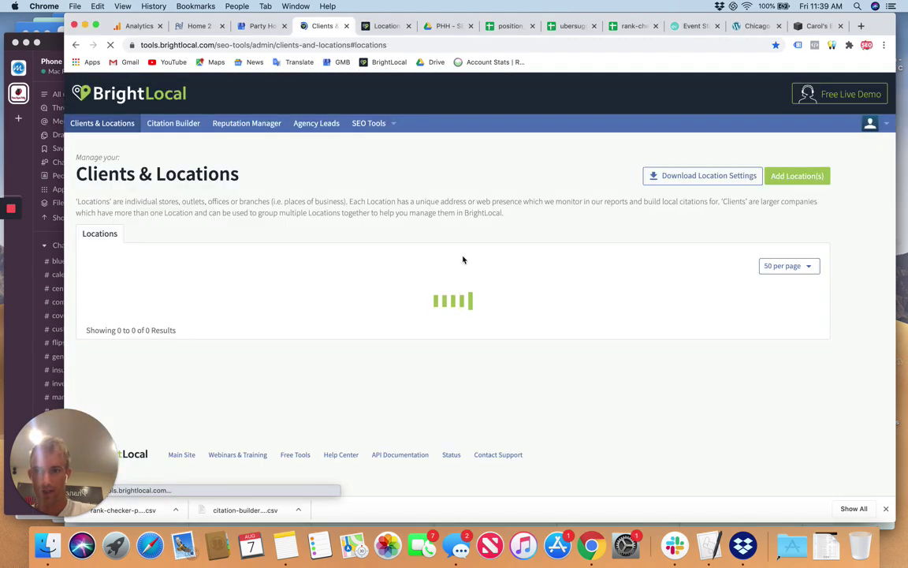
{"action": "scroll", "coordinate": [422, 283], "scroll_direction": "down", "scroll_amount": 5}
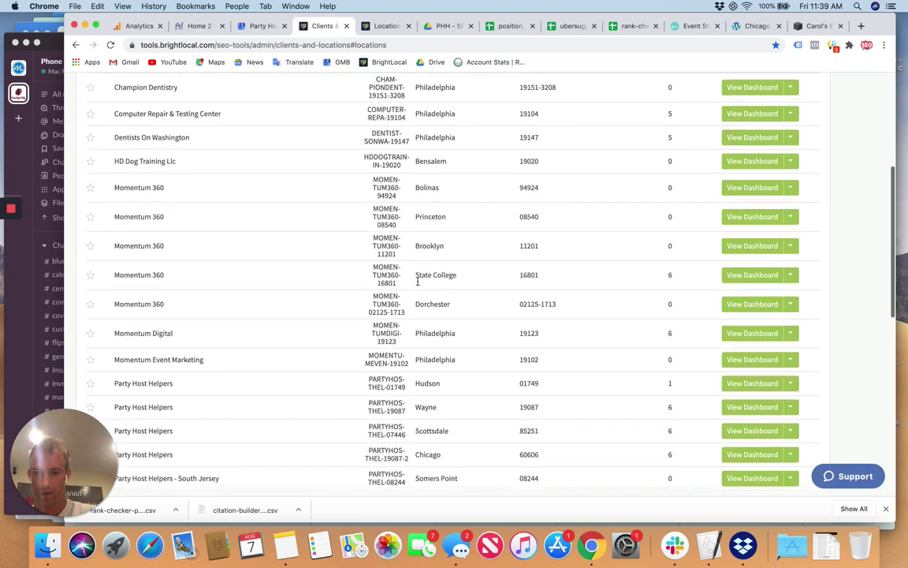
{"action": "scroll", "coordinate": [418, 281], "scroll_direction": "down", "scroll_amount": 4}
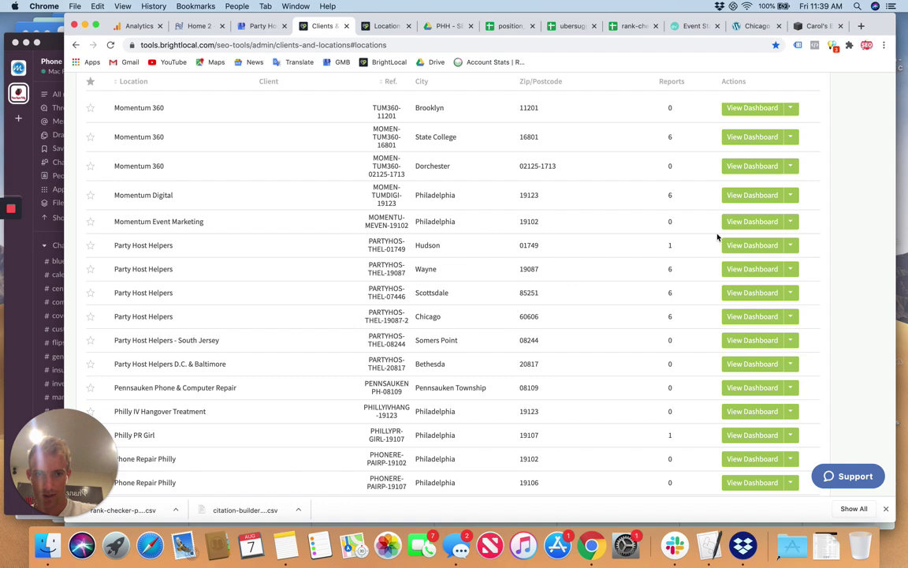
Step: Open the Hudson location's campaign report (29 ordered, 6 submitted, 18+2 live)
{"action": "left_click", "coordinate": [756, 245]}
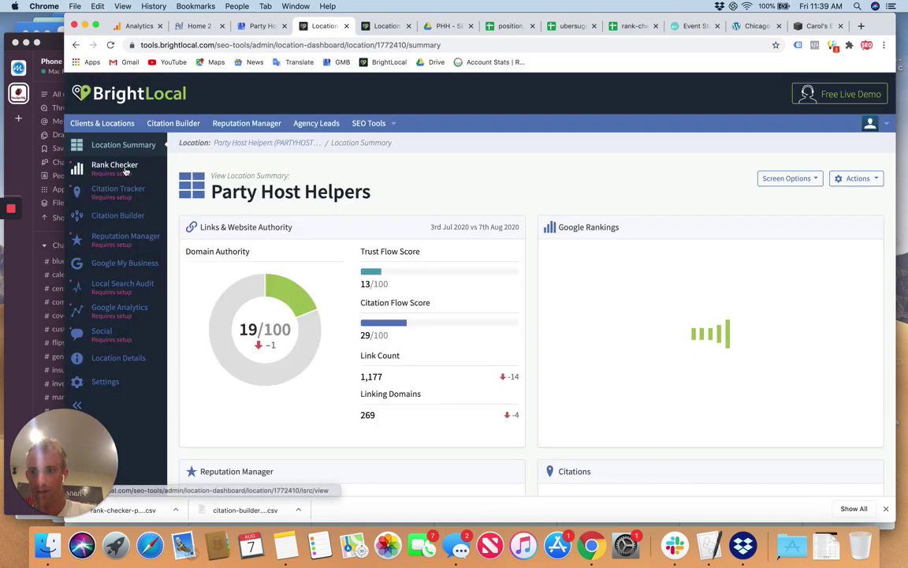
{"action": "left_click", "coordinate": [117, 216]}
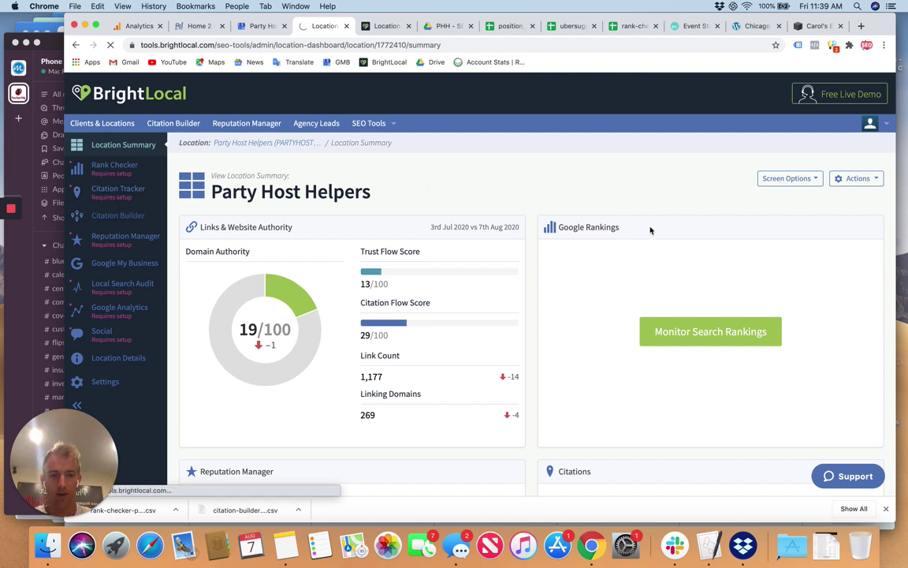
{"action": "scroll", "coordinate": [650, 230], "scroll_direction": "down", "scroll_amount": 5}
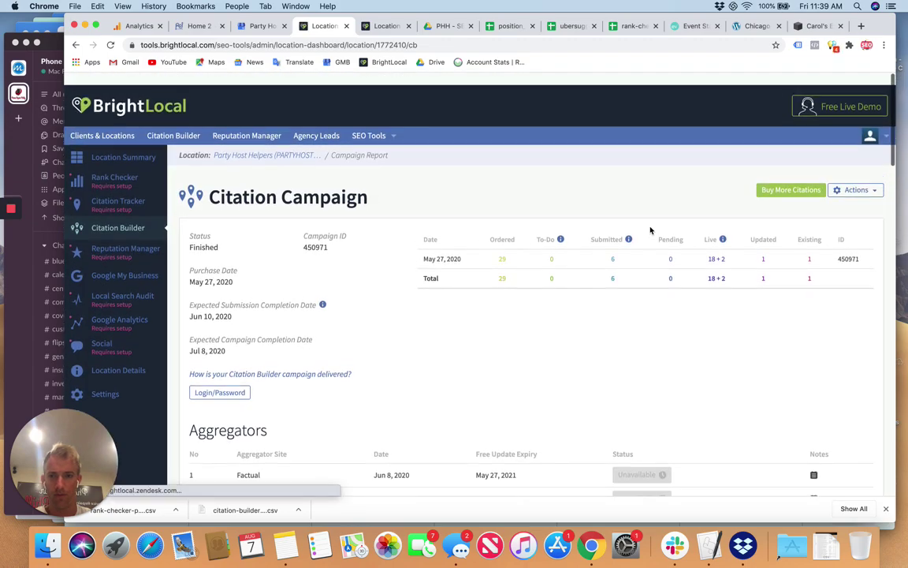
{"action": "scroll", "coordinate": [650, 231], "scroll_direction": "down", "scroll_amount": 15}
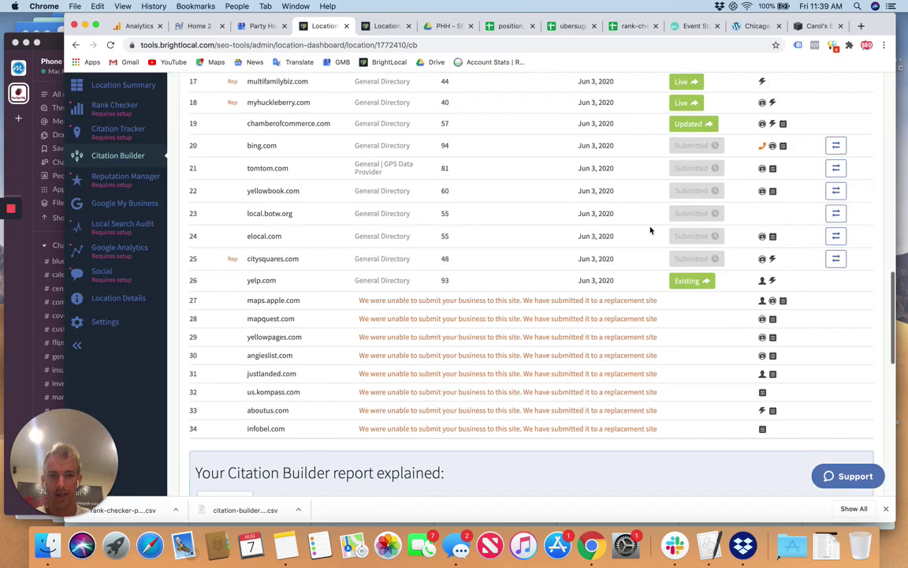
{"action": "scroll", "coordinate": [650, 230], "scroll_direction": "down", "scroll_amount": 5}
{"action": "scroll", "coordinate": [651, 230], "scroll_direction": "down", "scroll_amount": 10}
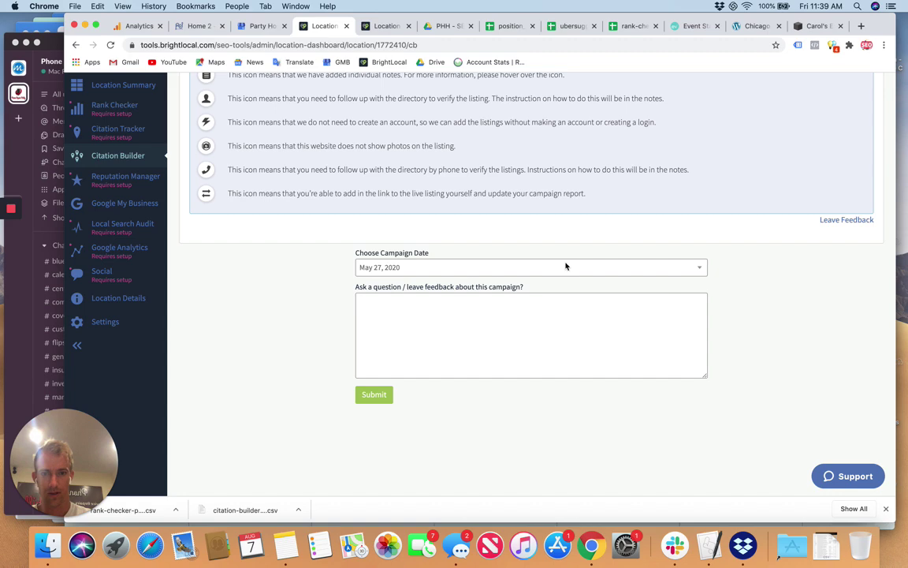
{"action": "left_click", "coordinate": [566, 267]}
{"action": "left_click", "coordinate": [564, 267]}
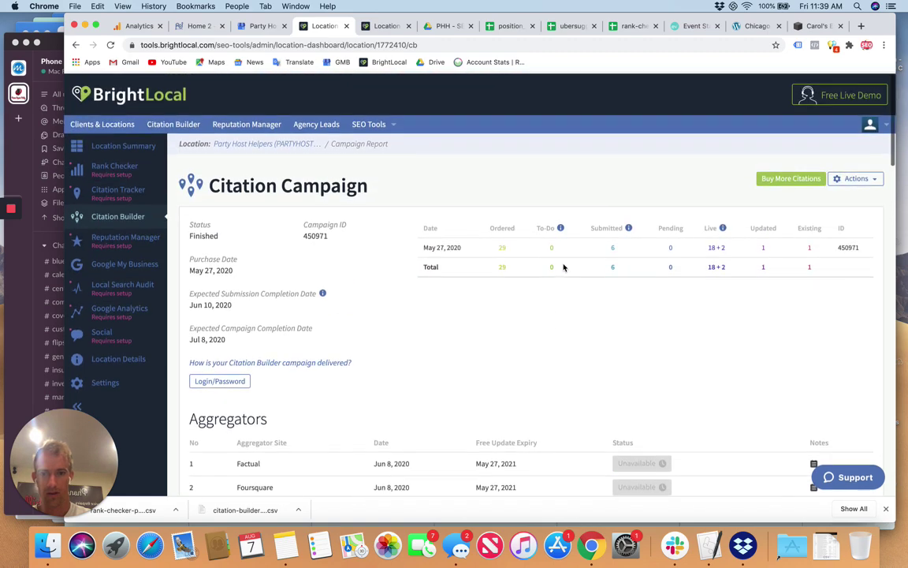
{"action": "left_click", "coordinate": [855, 178]}
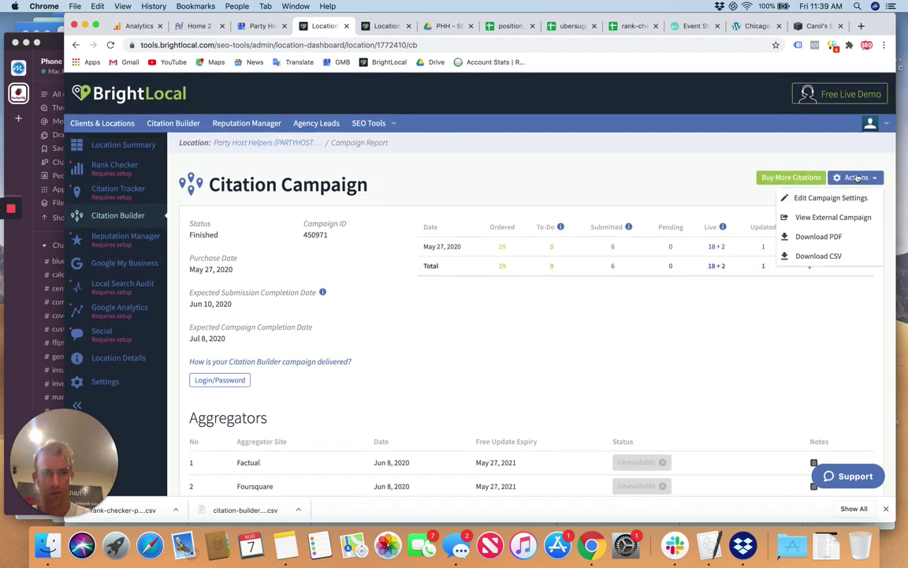
{"action": "left_click", "coordinate": [704, 183]}
{"action": "scroll", "coordinate": [515, 216], "scroll_direction": "down", "scroll_amount": 3}
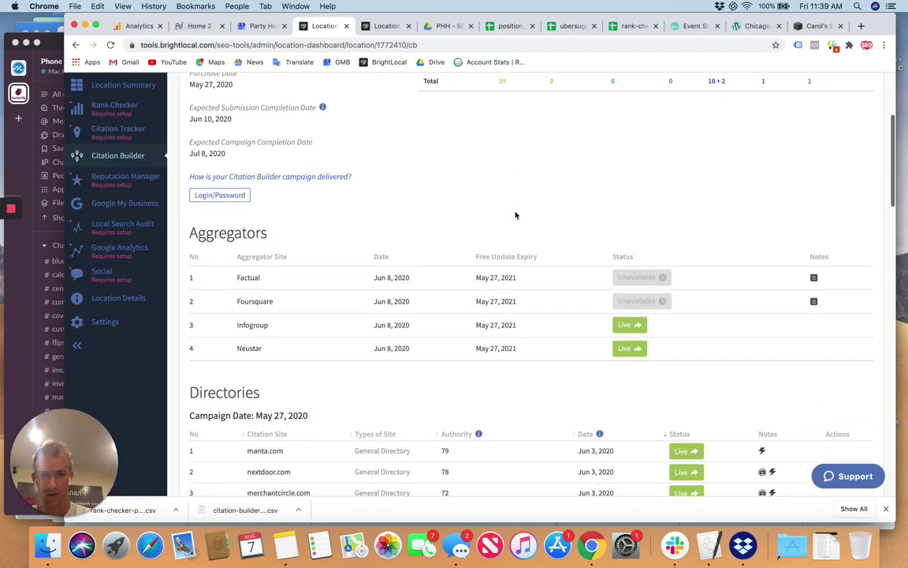
{"action": "scroll", "coordinate": [515, 216], "scroll_direction": "up", "scroll_amount": 3}
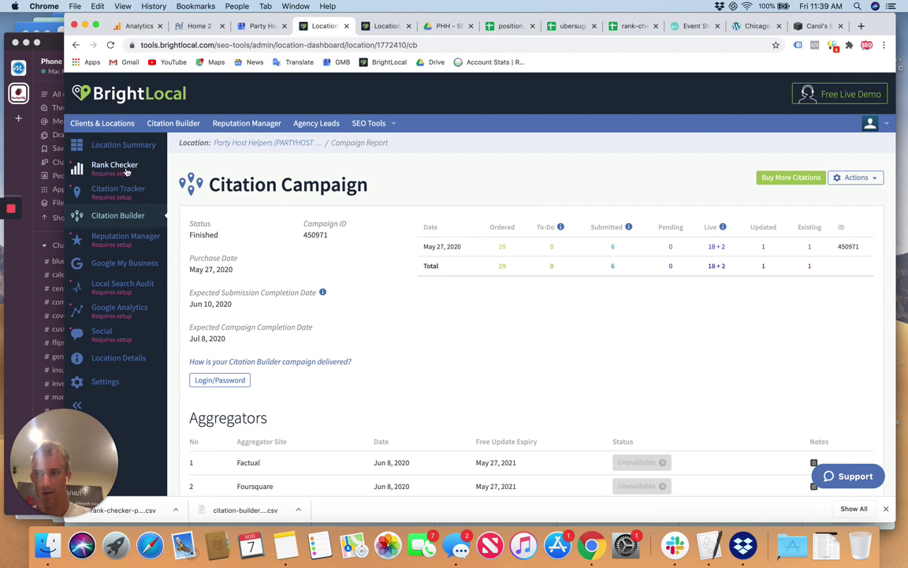
Step: Start monitoring from Citation Tracker and choose to monitor all SEO data
{"action": "left_click", "coordinate": [114, 195]}
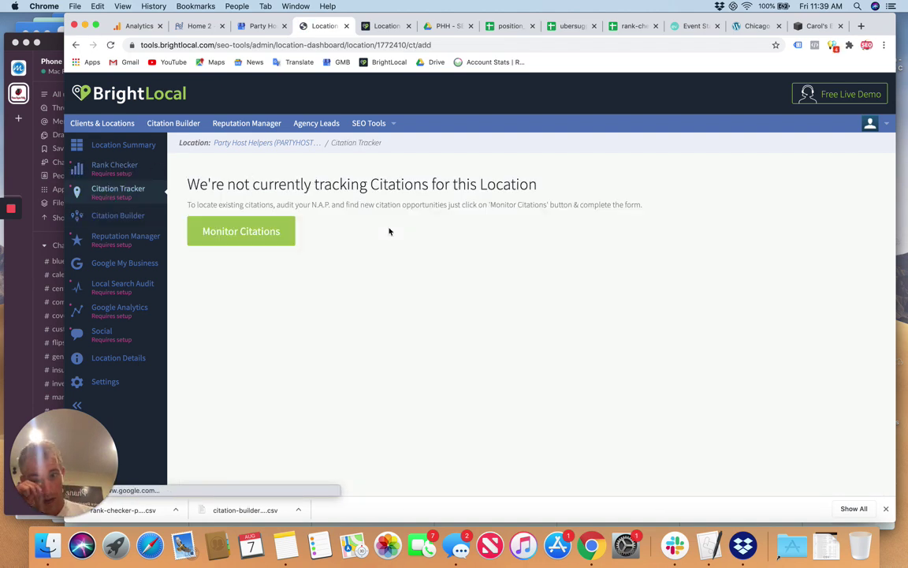
{"action": "left_click", "coordinate": [256, 231]}
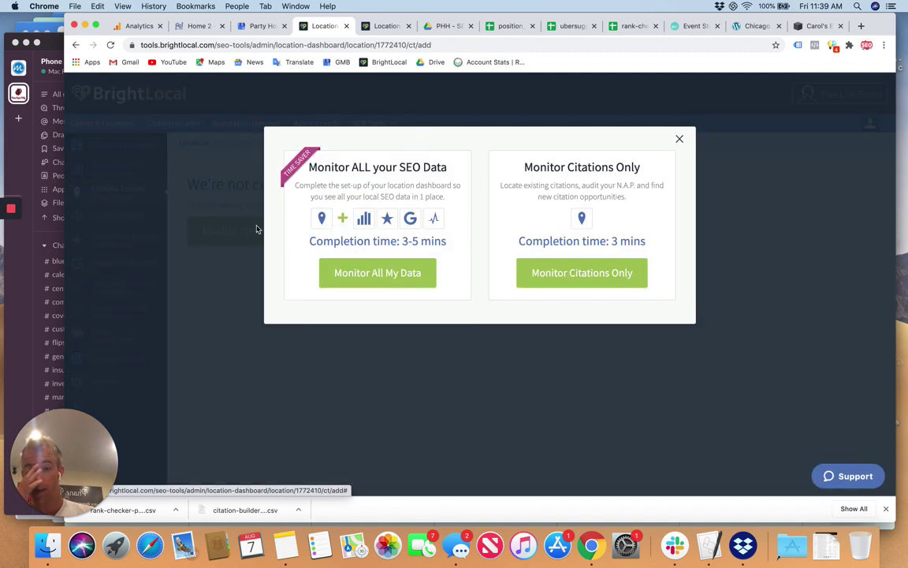
{"action": "left_click", "coordinate": [377, 275]}
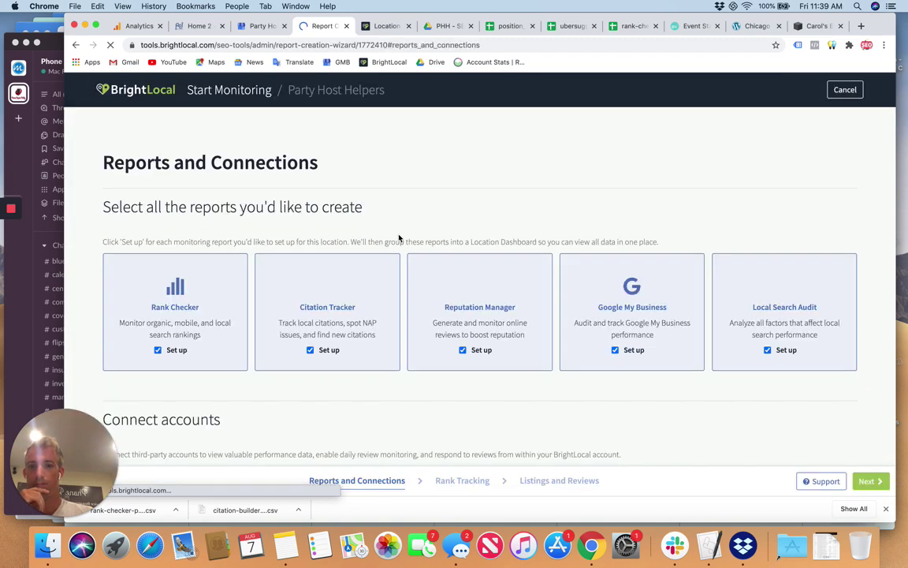
{"action": "scroll", "coordinate": [552, 229], "scroll_direction": "down", "scroll_amount": 3}
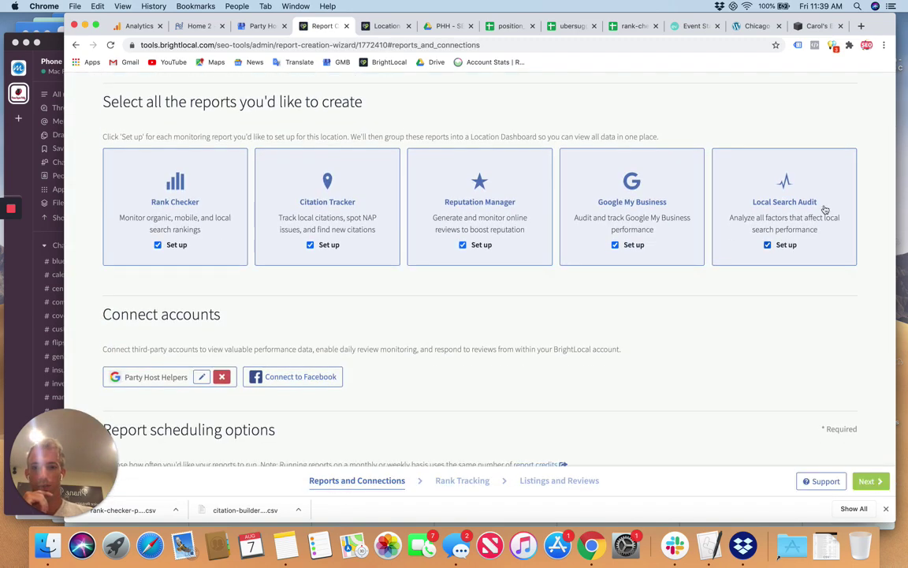
{"action": "scroll", "coordinate": [335, 316], "scroll_direction": "down", "scroll_amount": 3}
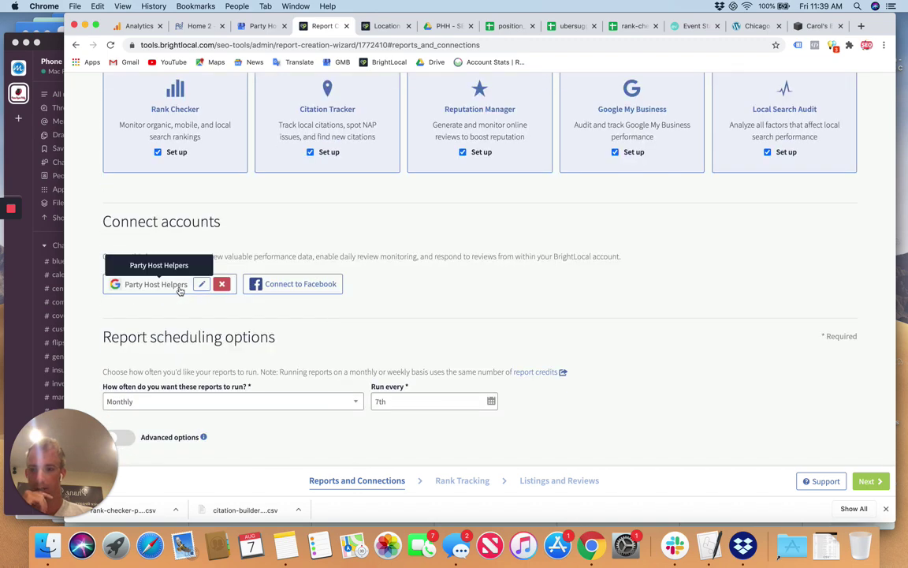
{"action": "scroll", "coordinate": [232, 321], "scroll_direction": "down", "scroll_amount": 4}
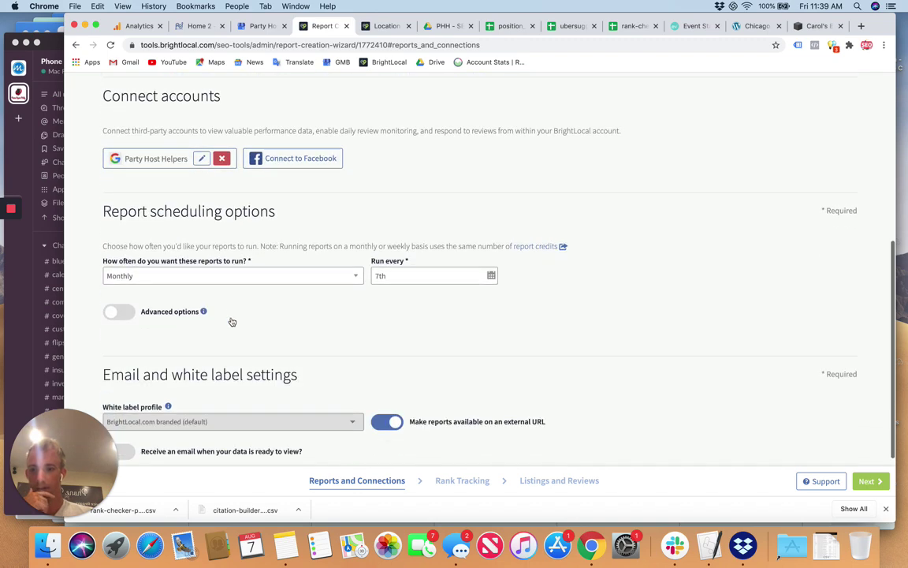
Step: Keep Monthly frequency and enable advanced per-report schedules, each running on the 7th
{"action": "left_click", "coordinate": [229, 275]}
{"action": "left_click", "coordinate": [205, 272]}
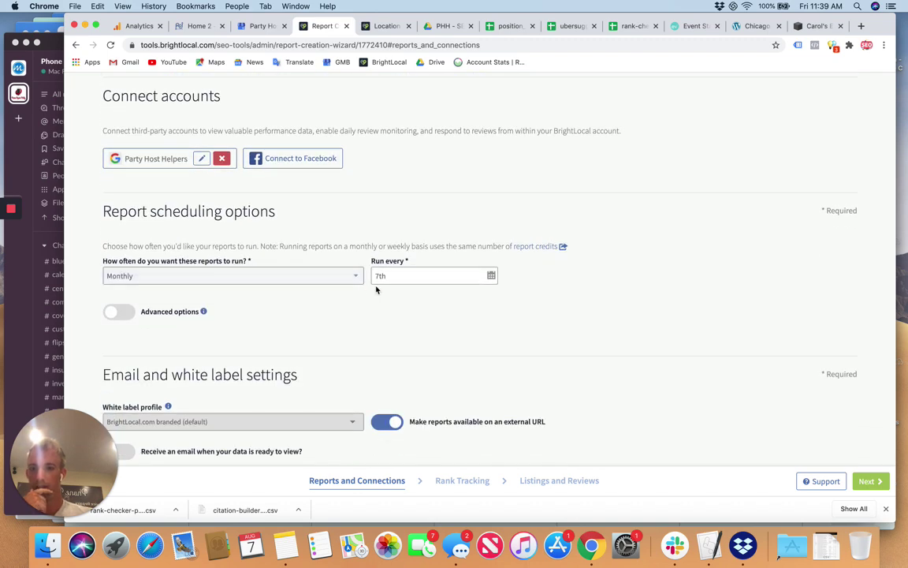
{"action": "left_click", "coordinate": [141, 317]}
{"action": "scroll", "coordinate": [399, 236], "scroll_direction": "down", "scroll_amount": 4}
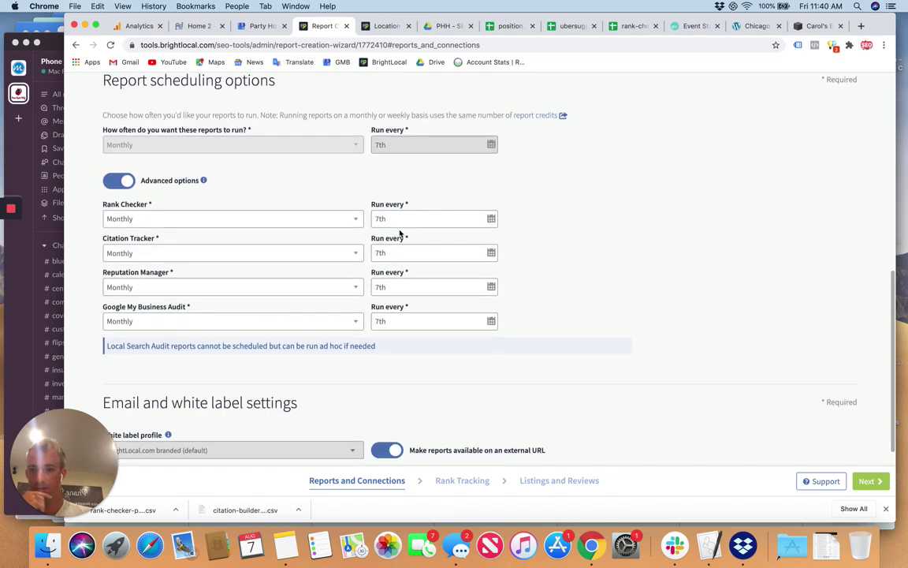
{"action": "scroll", "coordinate": [281, 326], "scroll_direction": "down", "scroll_amount": 3}
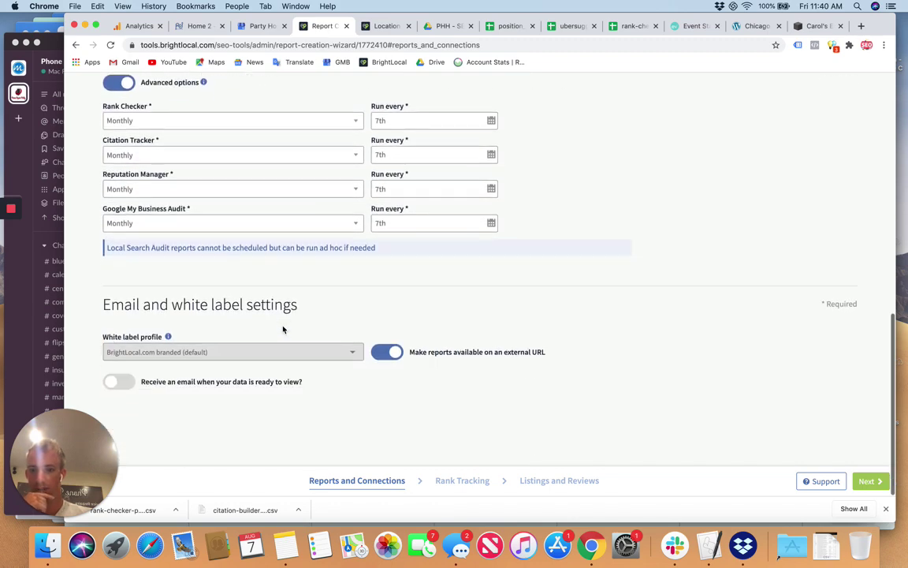
Step: Enable report-ready emails, replace the first recipient with the client's address from Gmail, and continue
{"action": "left_click", "coordinate": [130, 385]}
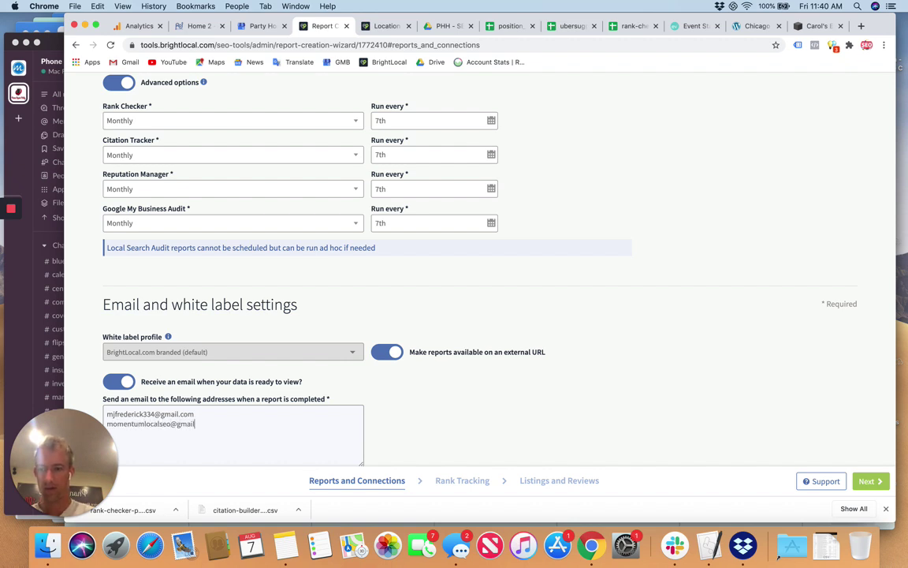
{"action": "triple_click", "coordinate": [175, 417]}
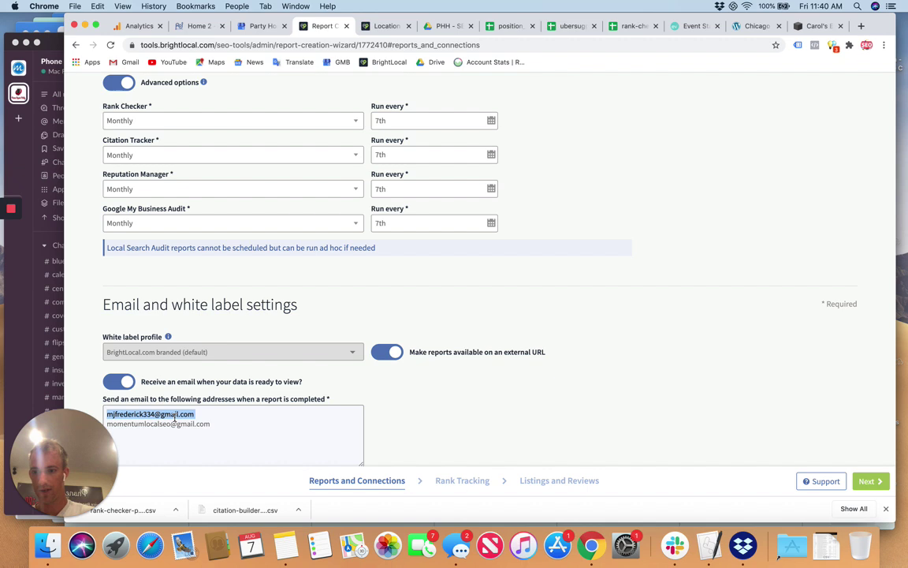
{"action": "key", "text": "BackSpace"}
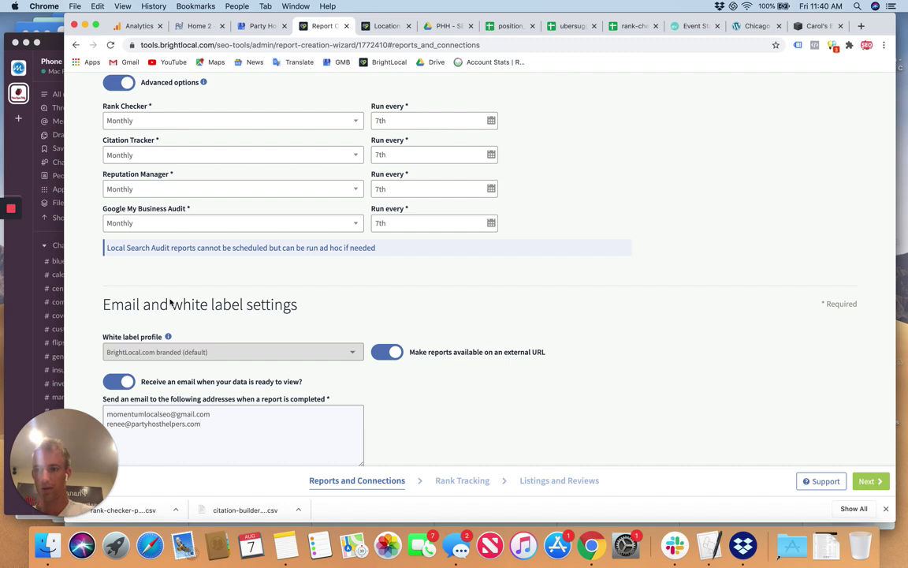
{"action": "left_click", "coordinate": [58, 36]}
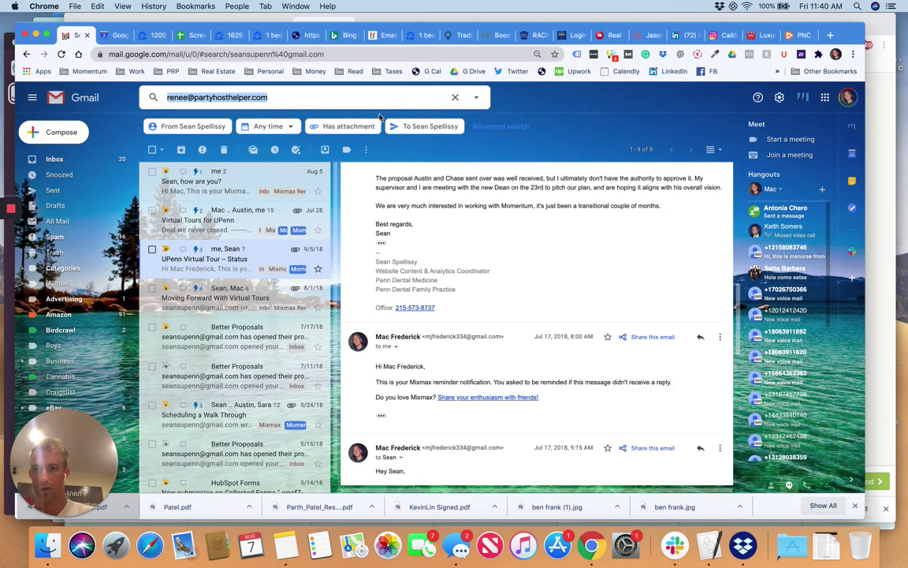
{"action": "left_click", "coordinate": [880, 274]}
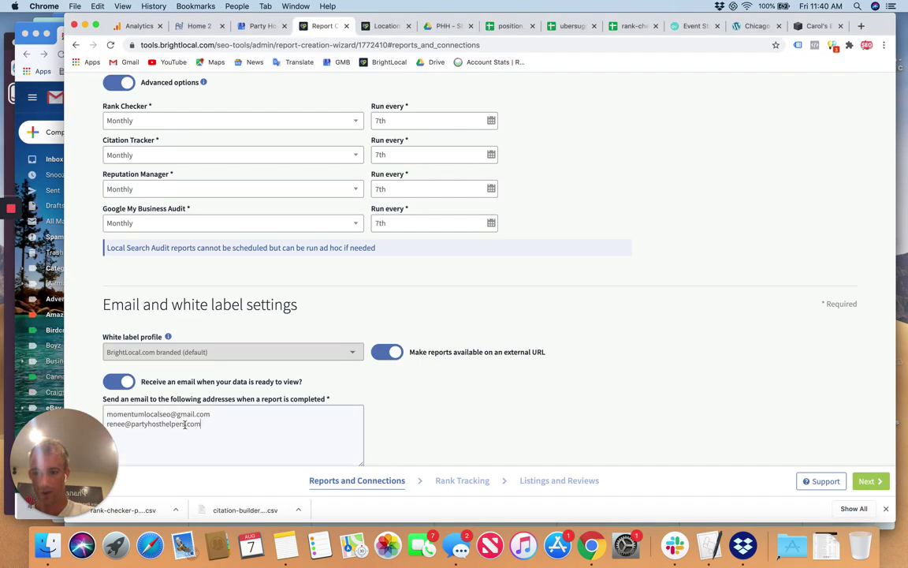
{"action": "scroll", "coordinate": [439, 390], "scroll_direction": "down", "scroll_amount": 3}
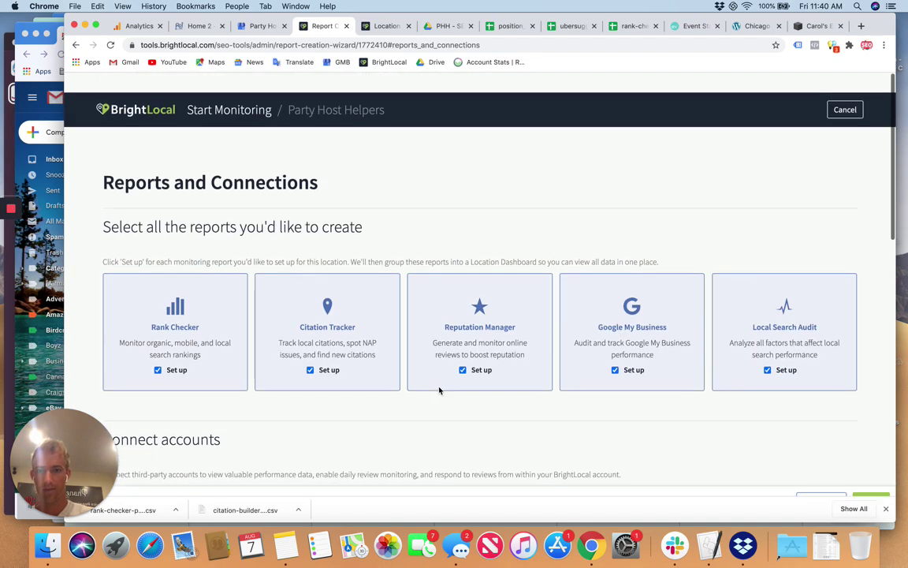
{"action": "left_click", "coordinate": [867, 480]}
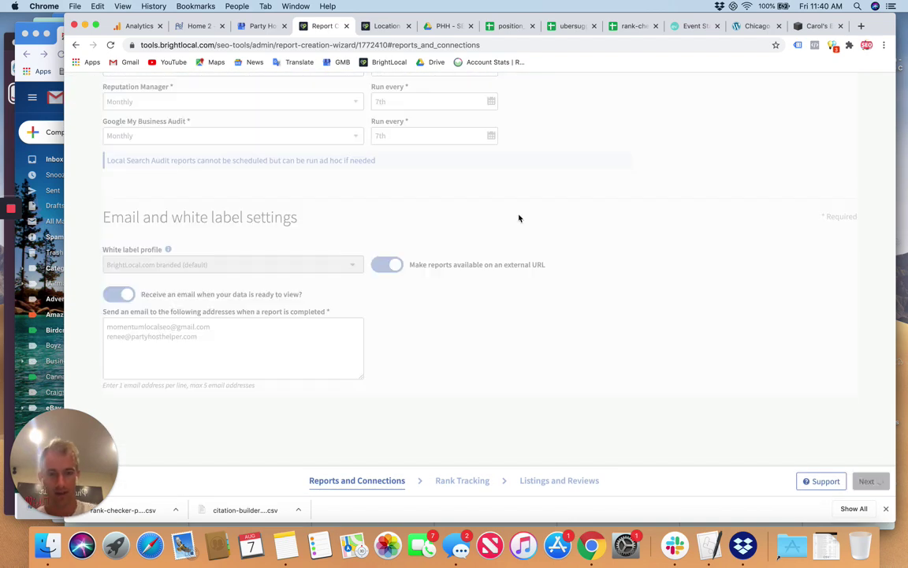
Step: Copy the 25 keywords in A2:A25 of position_tracking_report, then return to BrightLocal
{"action": "scroll", "coordinate": [290, 213], "scroll_direction": "up", "scroll_amount": 5}
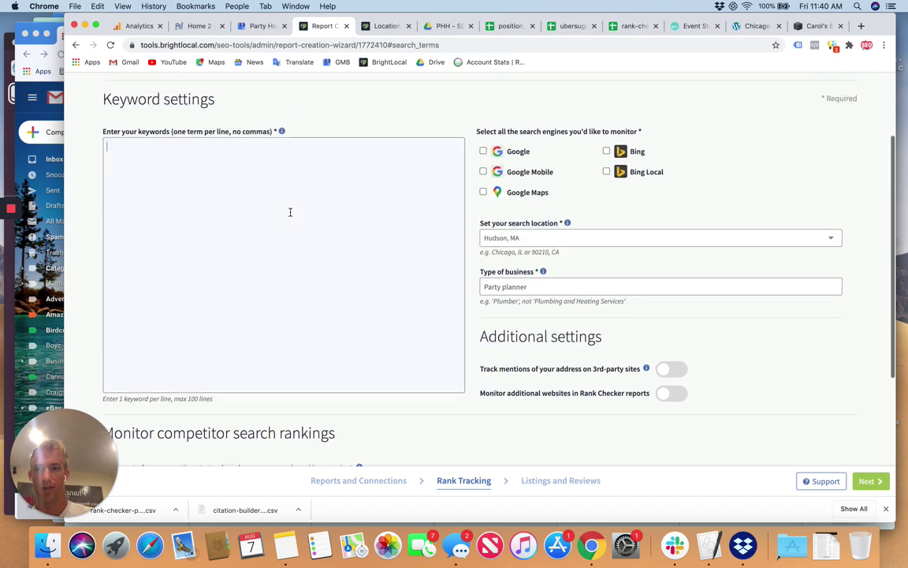
{"action": "left_click", "coordinate": [510, 30]}
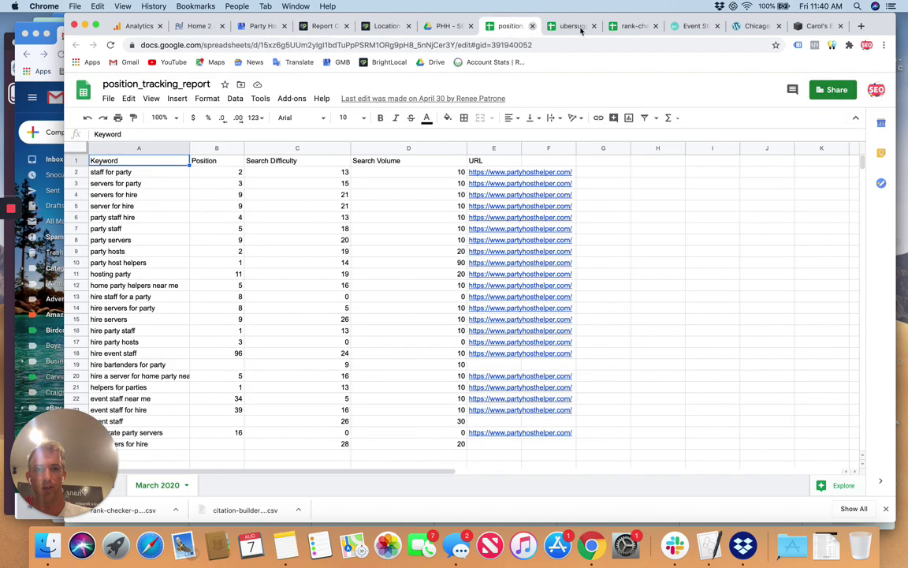
{"action": "left_click", "coordinate": [580, 27]}
{"action": "left_click", "coordinate": [636, 27]}
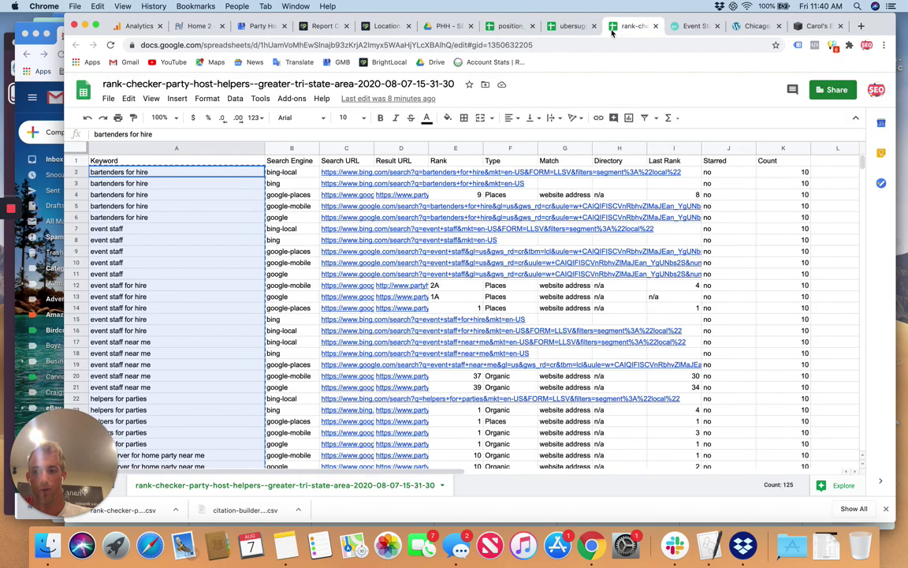
{"action": "key", "text": "ctrl+shift+Tab"}
{"action": "key", "text": "ctrl+shift+Tab"}
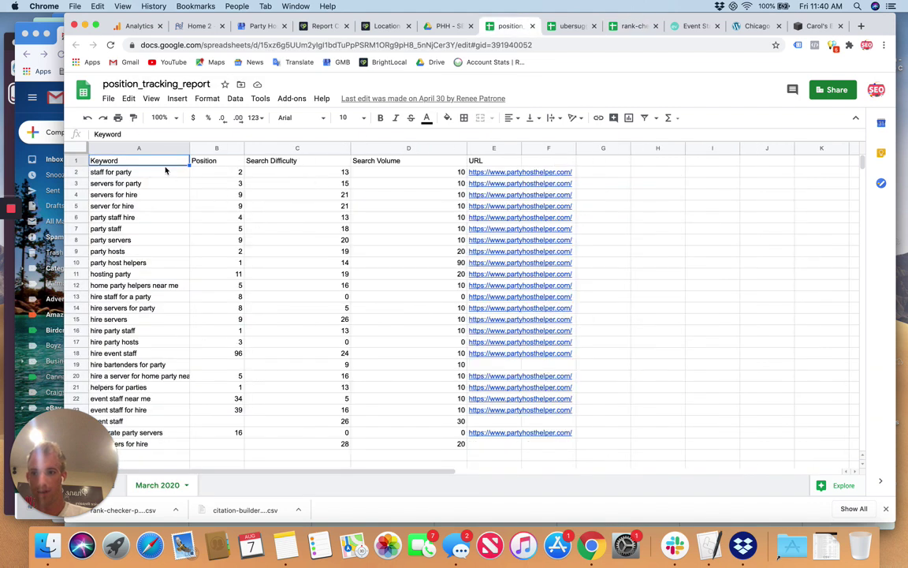
{"action": "left_click_drag", "start_coordinate": [166, 171], "coordinate": [149, 448]}
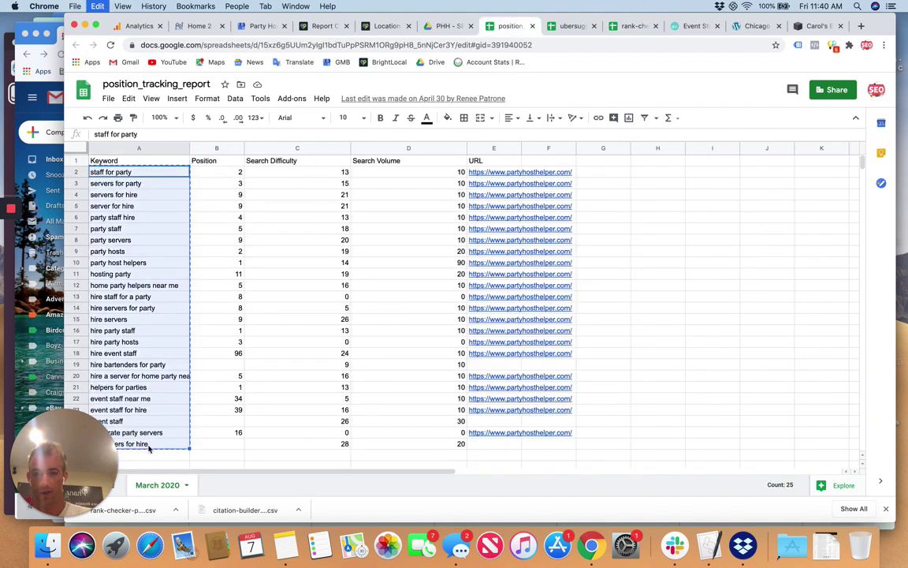
{"action": "left_click", "coordinate": [456, 30]}
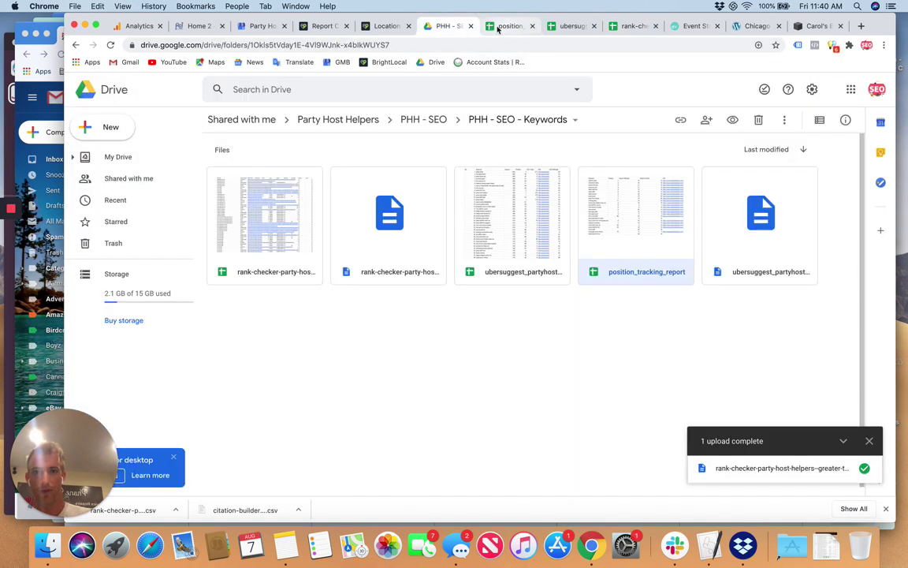
{"action": "left_click", "coordinate": [315, 29]}
Step: Paste the 25 keywords and select all five search engines
{"action": "left_click", "coordinate": [393, 214]}
{"action": "type", "text": "staff for party servers for party servers for hire server for hire party staff hire party staff party servers party hosts party host helpers hosting party home party helpers near me hire staff for a party hire servers for party hire servers hire party staff hire party hosts hire event staff hire bartenders for party hire a server for home party near me helpers for parties event staff near me event staff for hire event staff corporate party servers bartenders for hire"}
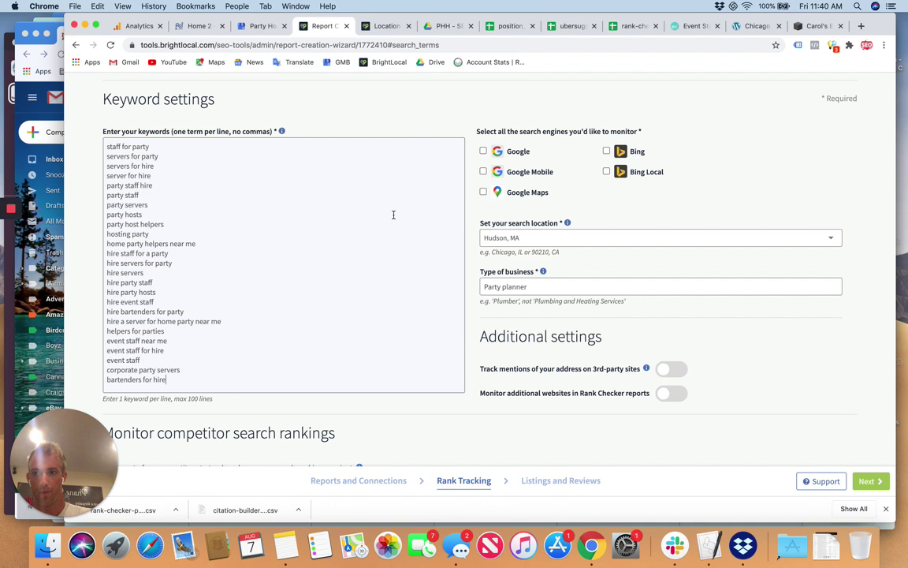
{"action": "left_click", "coordinate": [528, 154]}
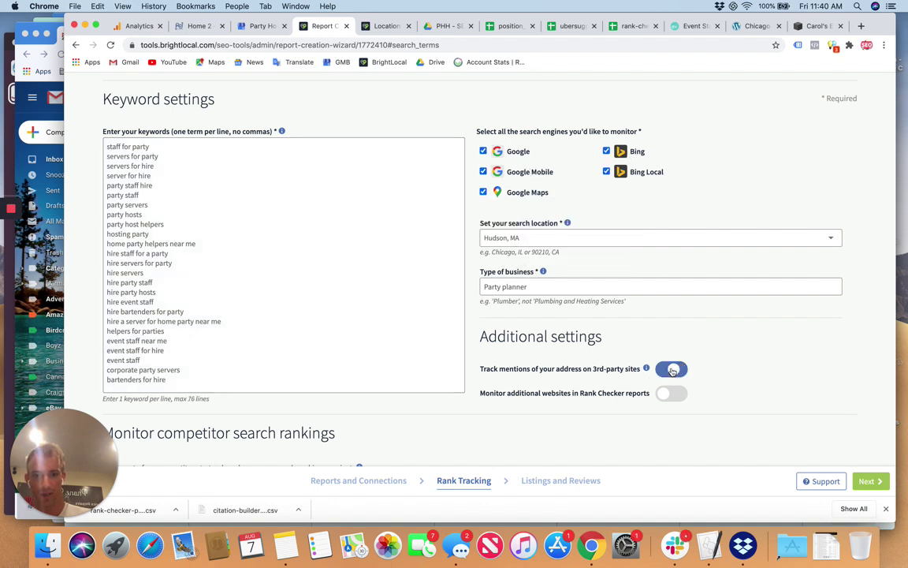
Step: Turn on address-mention tracking and additional-website monitoring, then start entering websites to monitor
{"action": "left_click", "coordinate": [669, 395]}
{"action": "scroll", "coordinate": [608, 285], "scroll_direction": "down", "scroll_amount": 4}
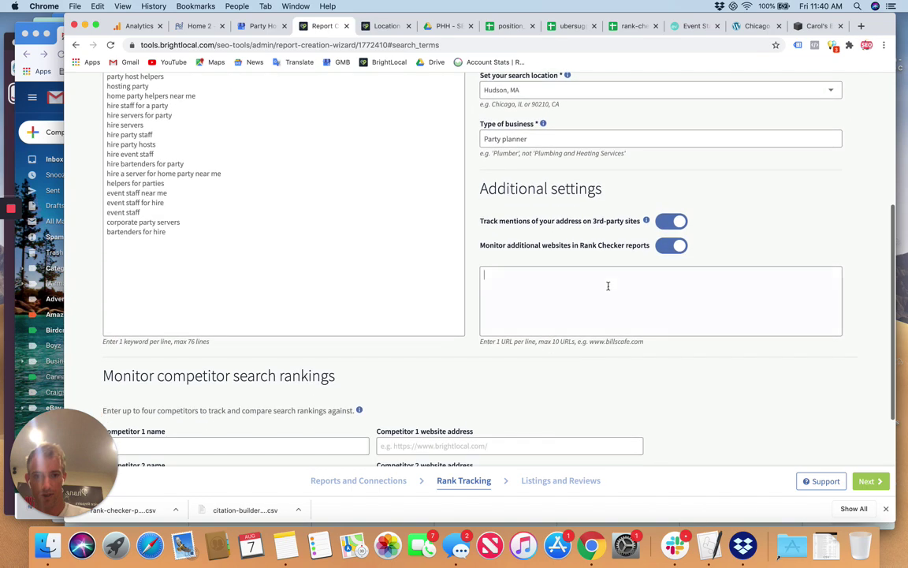
{"action": "left_click", "coordinate": [608, 286]}
{"action": "scroll", "coordinate": [608, 286], "scroll_direction": "down", "scroll_amount": 2}
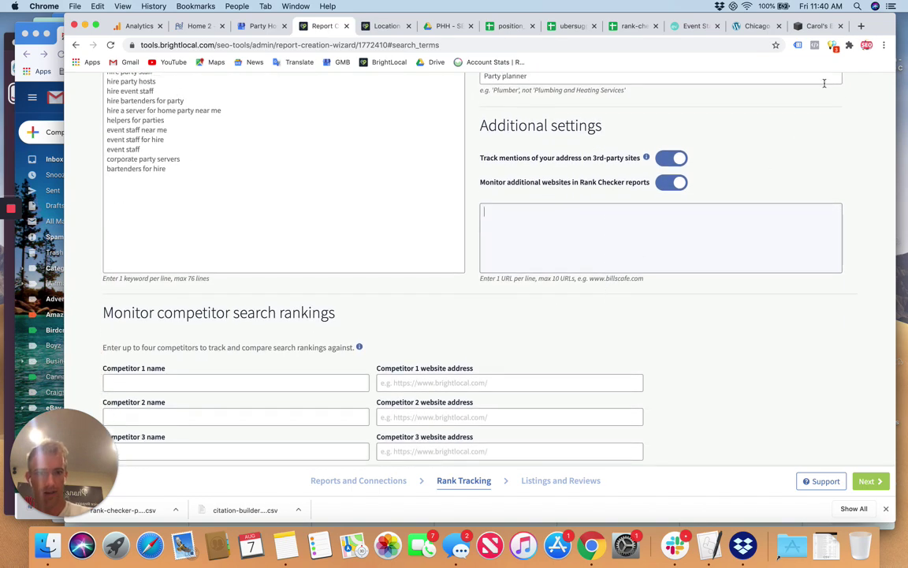
Step: View Carol's Event Staffing site, then close it and the Chicago event staffing tabs
{"action": "left_click", "coordinate": [818, 27]}
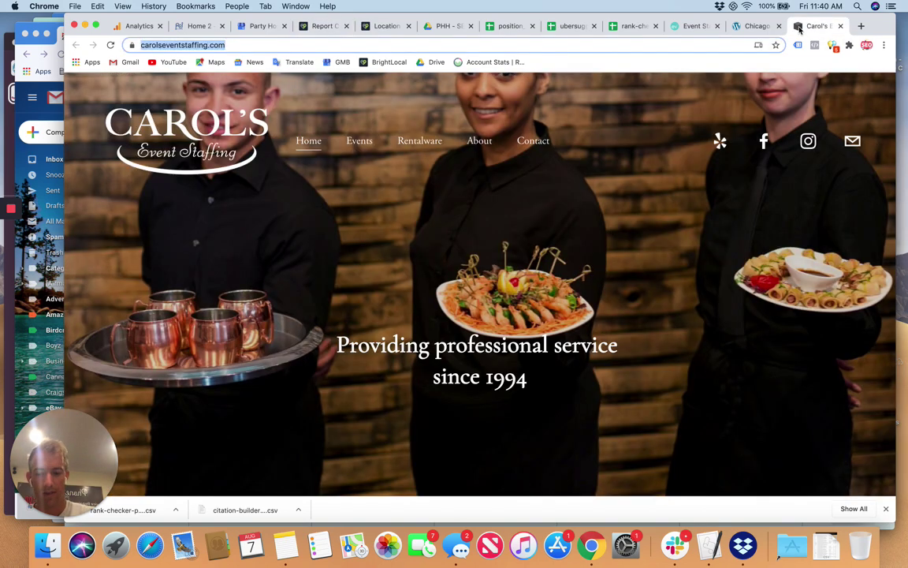
{"action": "key", "text": "super+w"}
{"action": "key", "text": "super+w"}
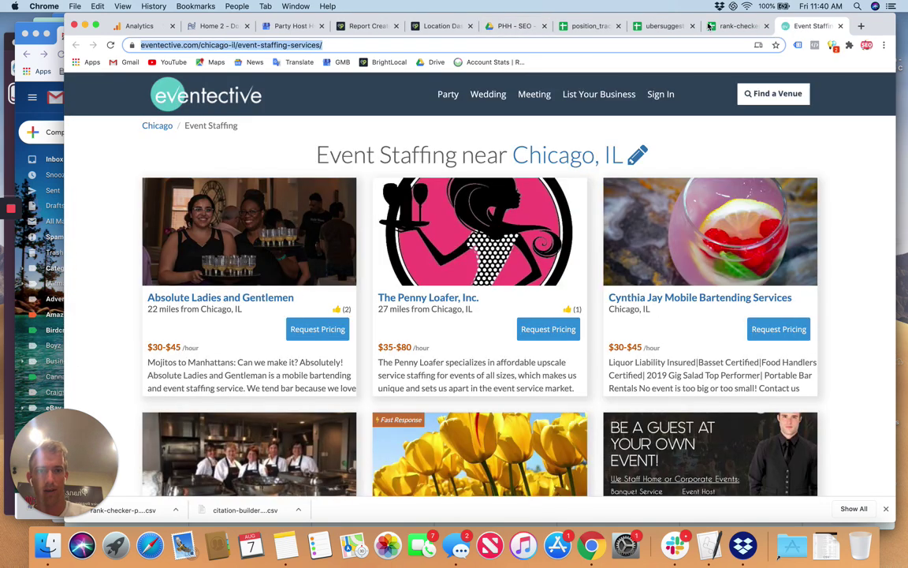
{"action": "key", "text": "super+w"}
Step: Search Google for 'hire event staff boston' and scroll through the results
{"action": "left_click", "coordinate": [598, 44]}
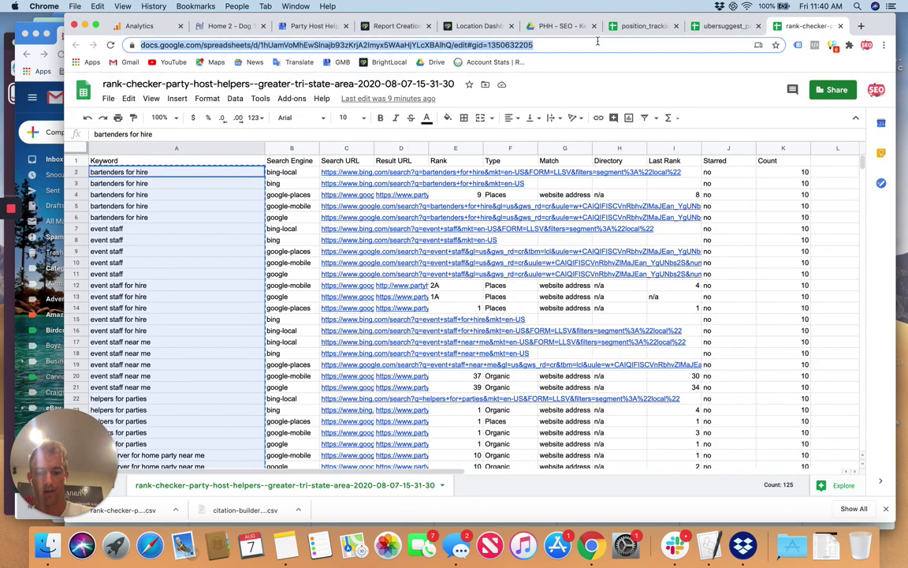
{"action": "type", "text": "hire event staff chicago"}
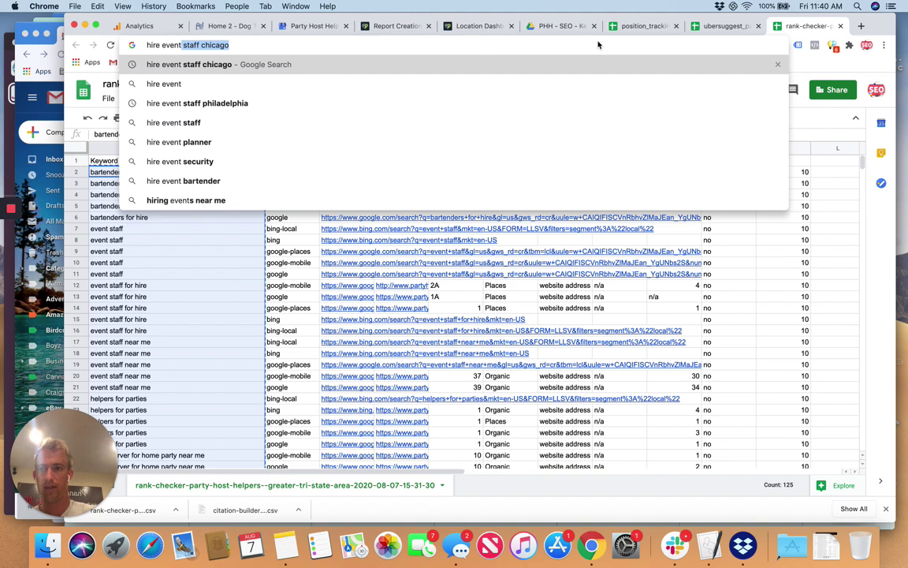
{"action": "key", "text": "BackSpace"}
{"action": "key", "text": "BackSpace"}
{"action": "key", "text": "BackSpace"}
{"action": "type", "text": "boston"}
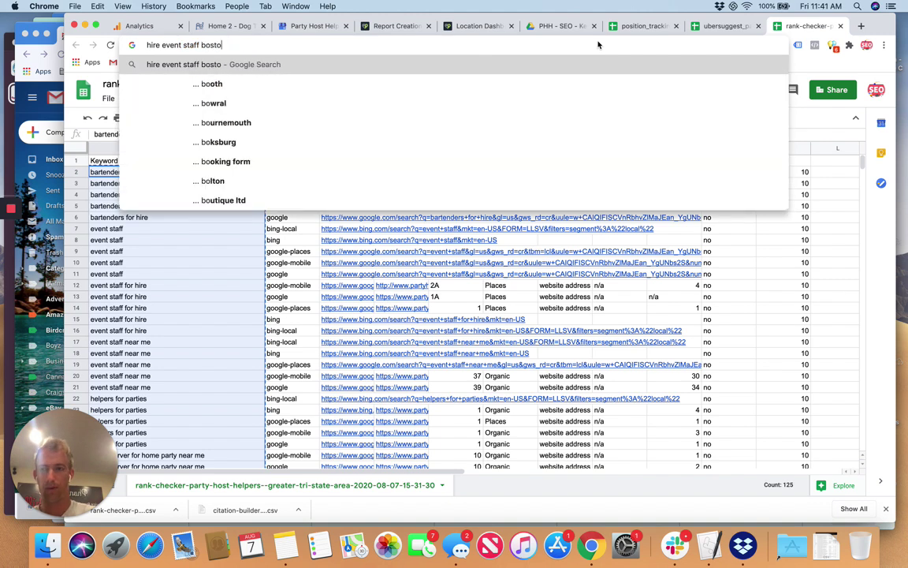
{"action": "key", "text": "Return"}
{"action": "scroll", "coordinate": [197, 234], "scroll_direction": "down", "scroll_amount": 15}
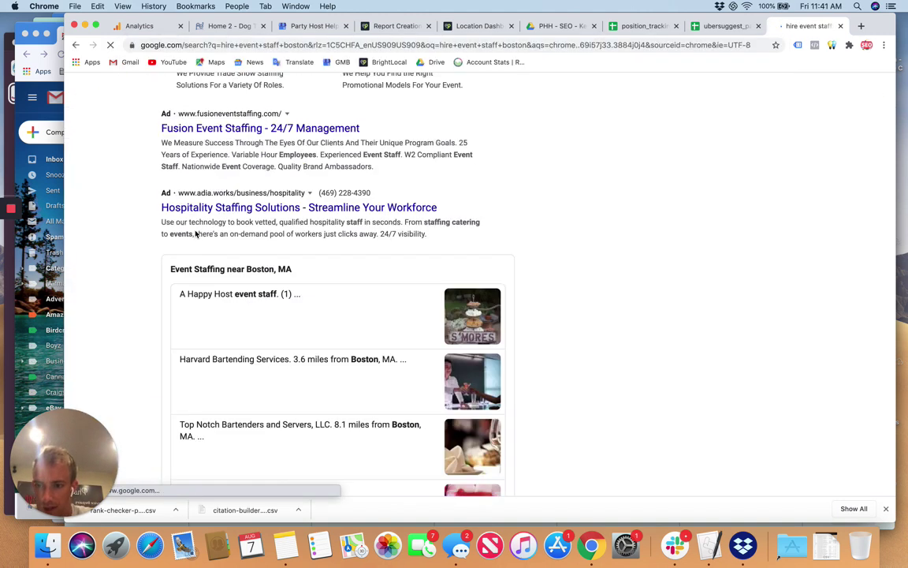
{"action": "scroll", "coordinate": [196, 233], "scroll_direction": "down", "scroll_amount": 8}
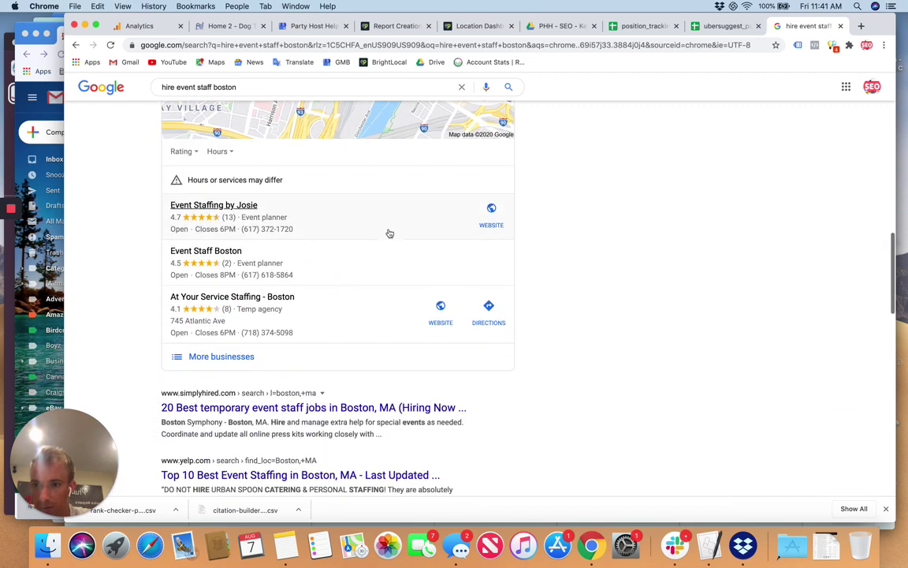
{"action": "scroll", "coordinate": [334, 307], "scroll_direction": "down", "scroll_amount": 10}
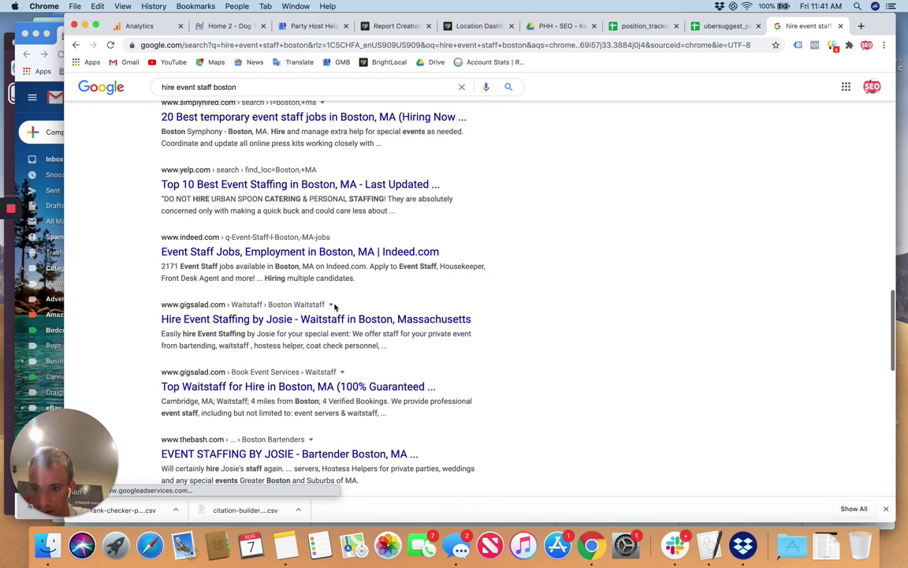
{"action": "scroll", "coordinate": [334, 304], "scroll_direction": "down", "scroll_amount": 1}
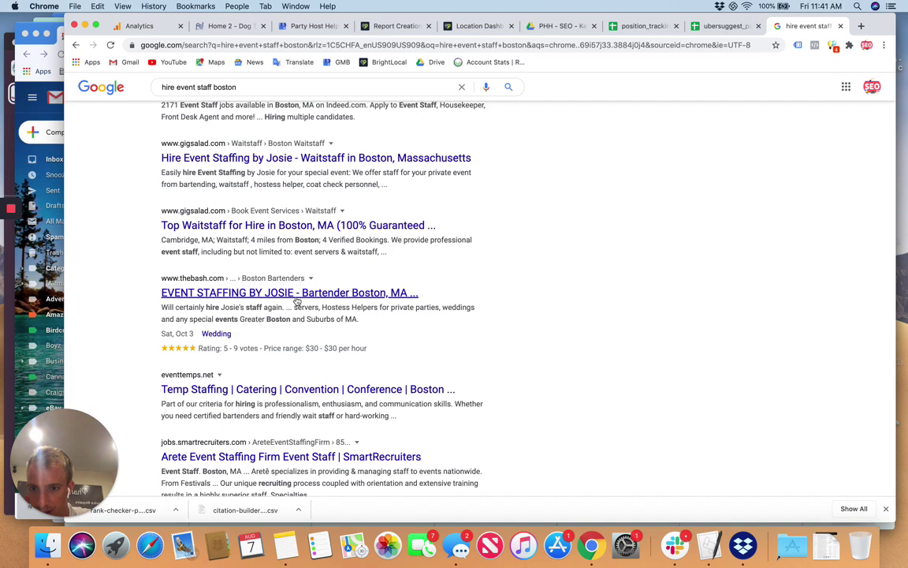
{"action": "scroll", "coordinate": [297, 303], "scroll_direction": "down", "scroll_amount": 3}
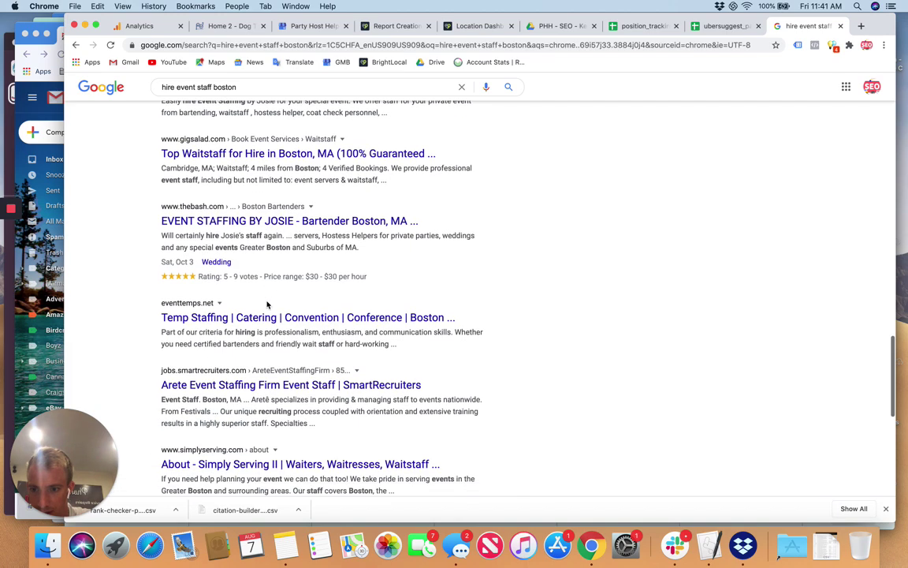
{"action": "scroll", "coordinate": [290, 322], "scroll_direction": "down", "scroll_amount": 1}
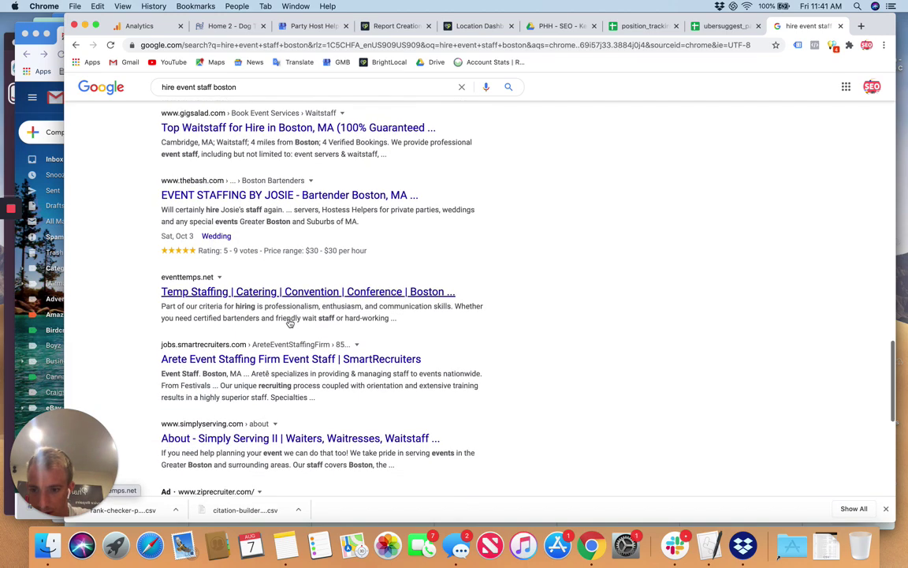
{"action": "scroll", "coordinate": [289, 320], "scroll_direction": "up", "scroll_amount": 15}
{"action": "scroll", "coordinate": [290, 323], "scroll_direction": "down", "scroll_amount": 4}
{"action": "scroll", "coordinate": [289, 323], "scroll_direction": "down", "scroll_amount": 15}
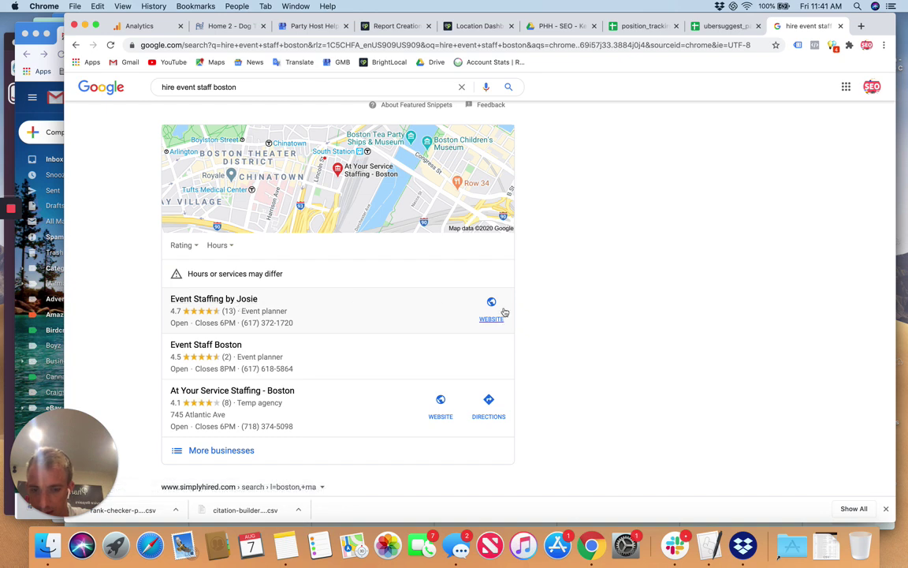
Step: Open Event Staffing by Josie's website and copy its business name
{"action": "left_click", "coordinate": [491, 314]}
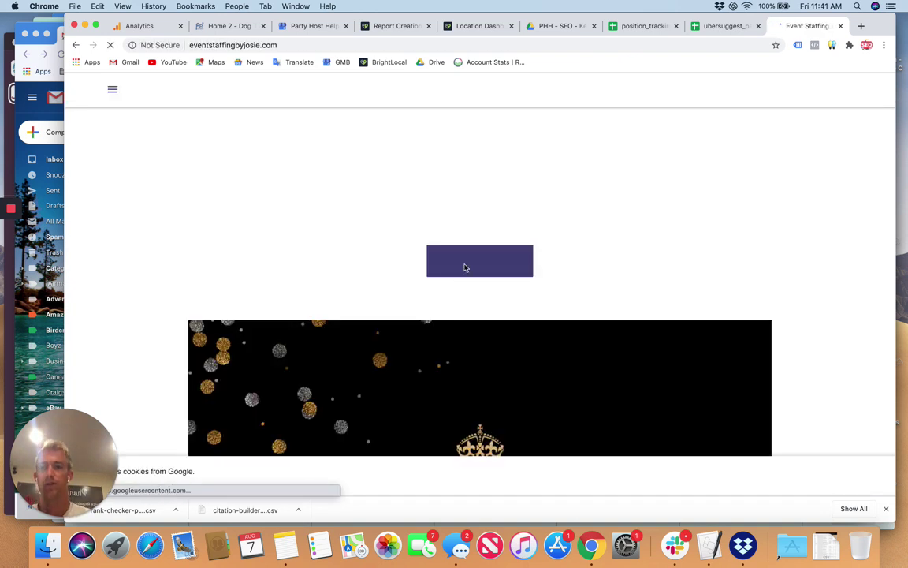
{"action": "triple_click", "coordinate": [426, 183]}
{"action": "key", "text": "super+c"}
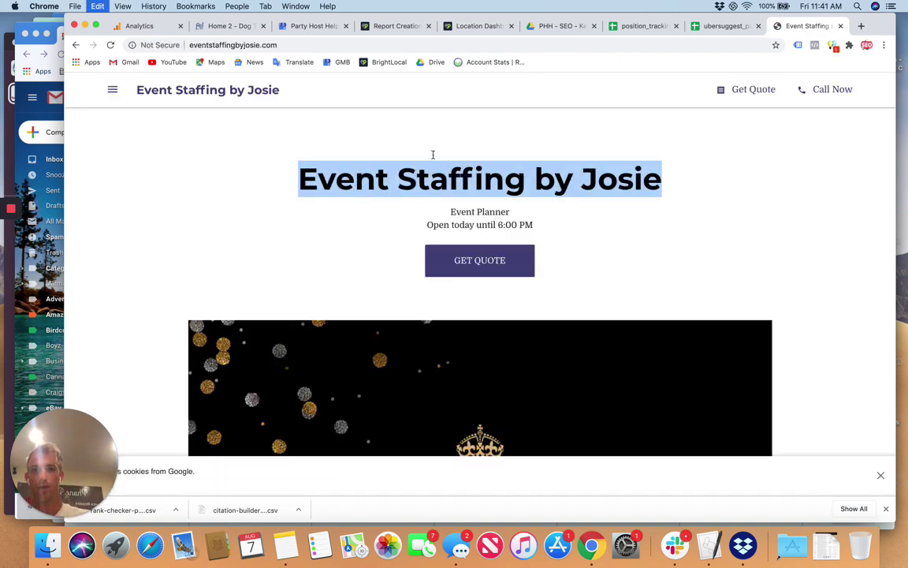
{"action": "left_click", "coordinate": [395, 26]}
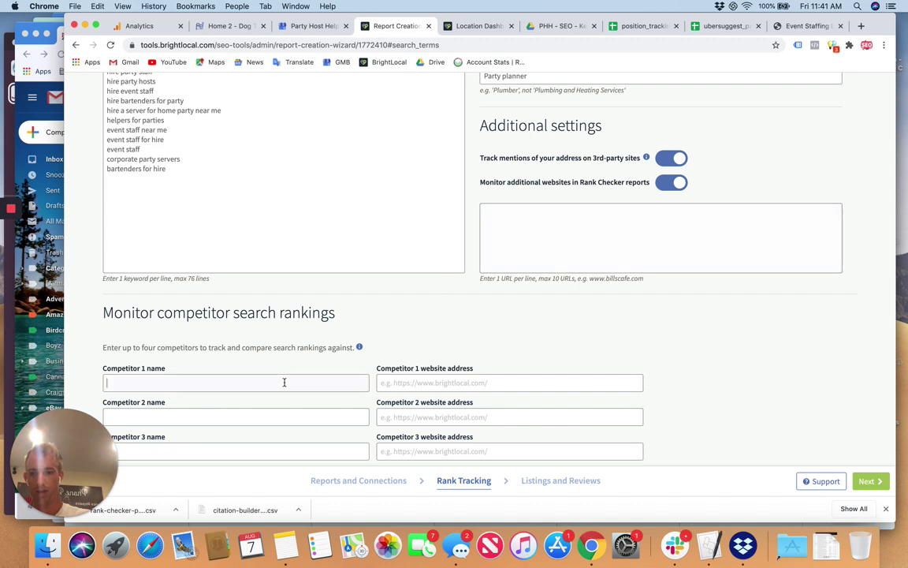
Step: Add Event Staffing by Josie's URL as competitor 1's website and an additional monitored site
{"action": "left_click", "coordinate": [412, 382]}
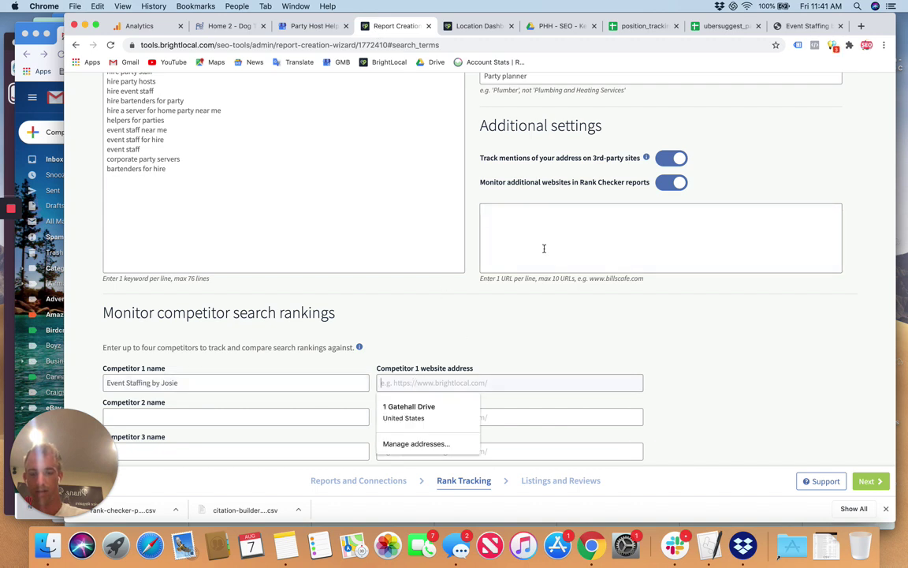
{"action": "left_click", "coordinate": [800, 26]}
{"action": "left_click", "coordinate": [381, 45]}
{"action": "key", "text": "super+c"}
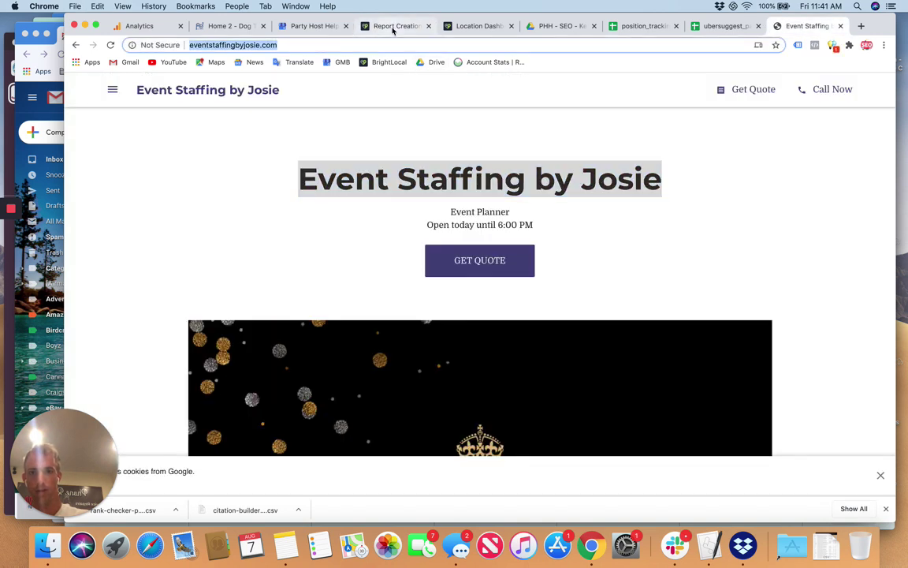
{"action": "left_click", "coordinate": [392, 27]}
{"action": "key", "text": "super+v"}
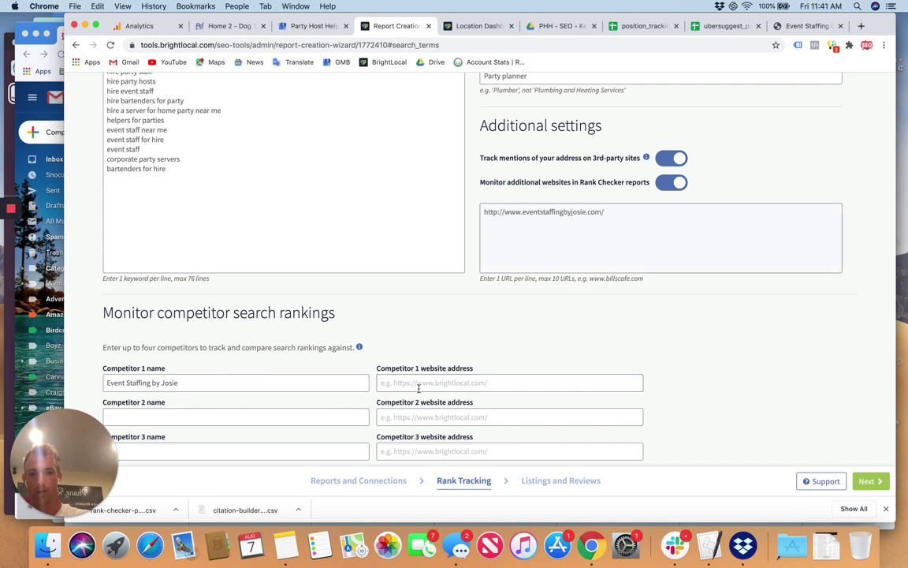
{"action": "left_click", "coordinate": [418, 384]}
{"action": "key", "text": "super+v"}
Step: Enter At Your Service Staffing - Boston as competitor 2's name
{"action": "left_click", "coordinate": [313, 413]}
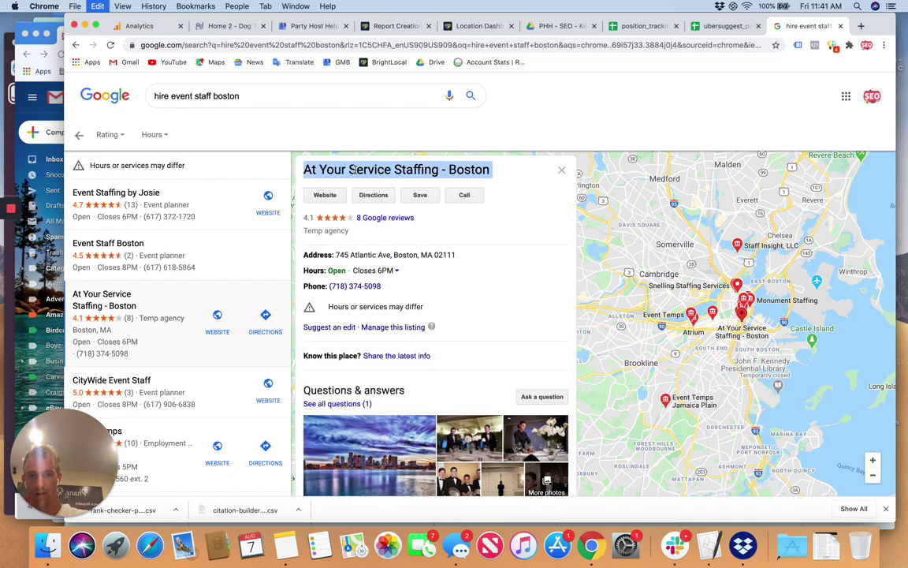
{"action": "left_click", "coordinate": [392, 26]}
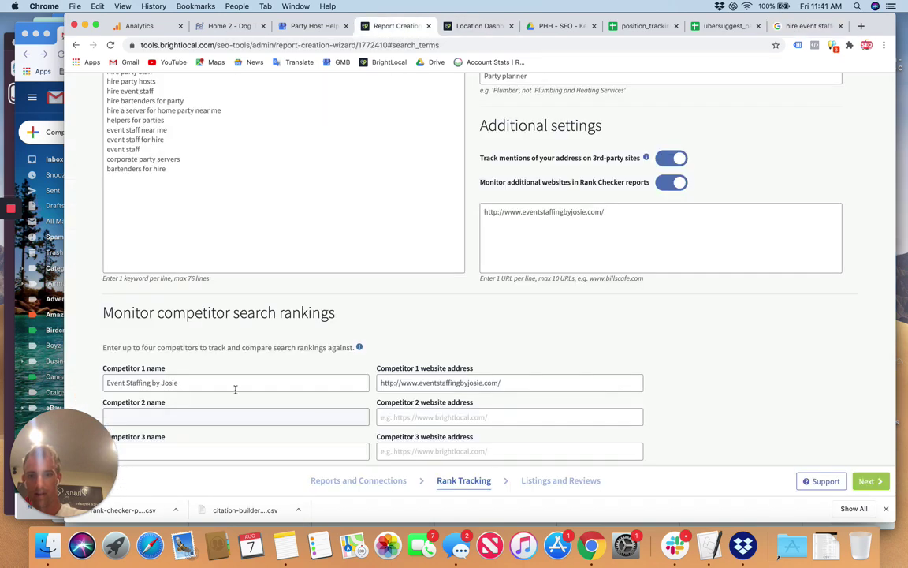
{"action": "key", "text": "super+v"}
{"action": "key", "text": "Tab"}
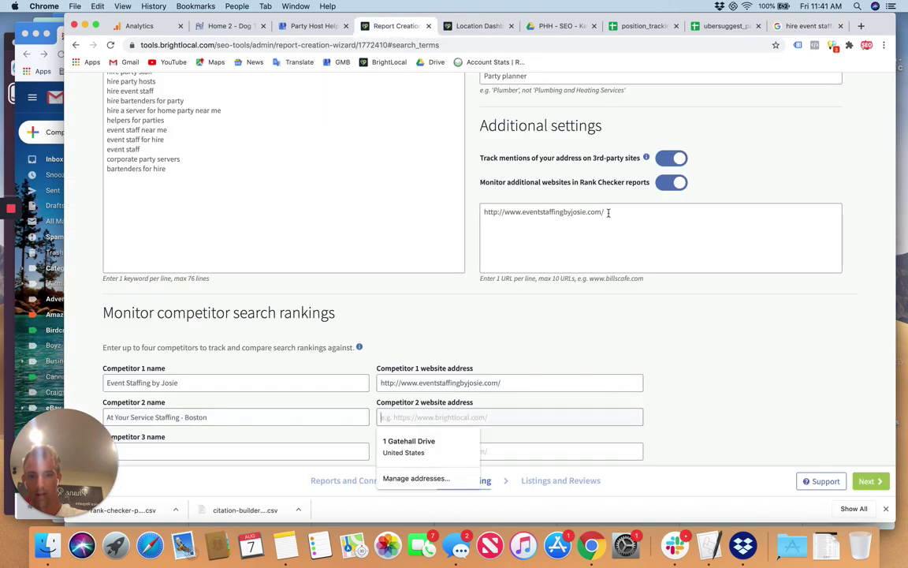
Step: Copy the aysstaff.com address and paste it as competitor 2's website
{"action": "left_click", "coordinate": [803, 26]}
{"action": "left_click", "coordinate": [334, 190]}
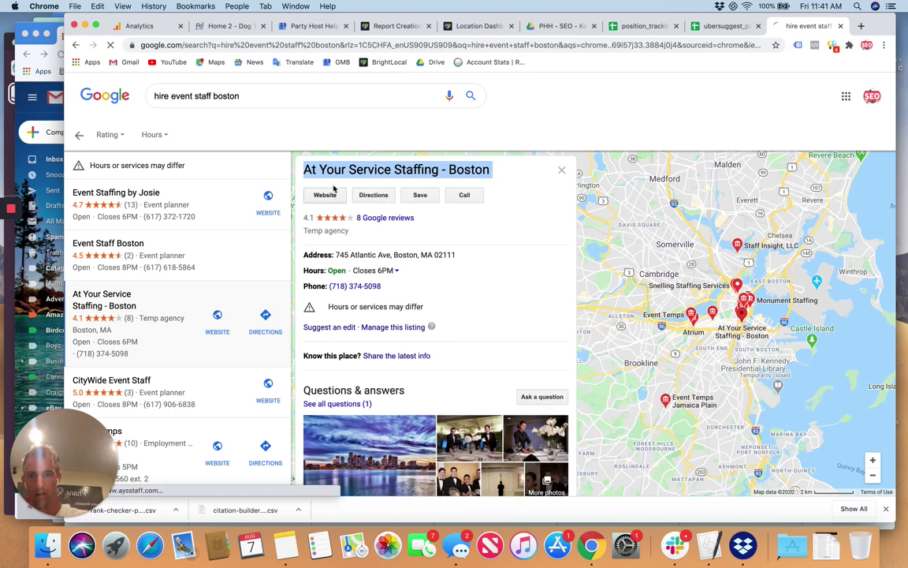
{"action": "left_click", "coordinate": [313, 46]}
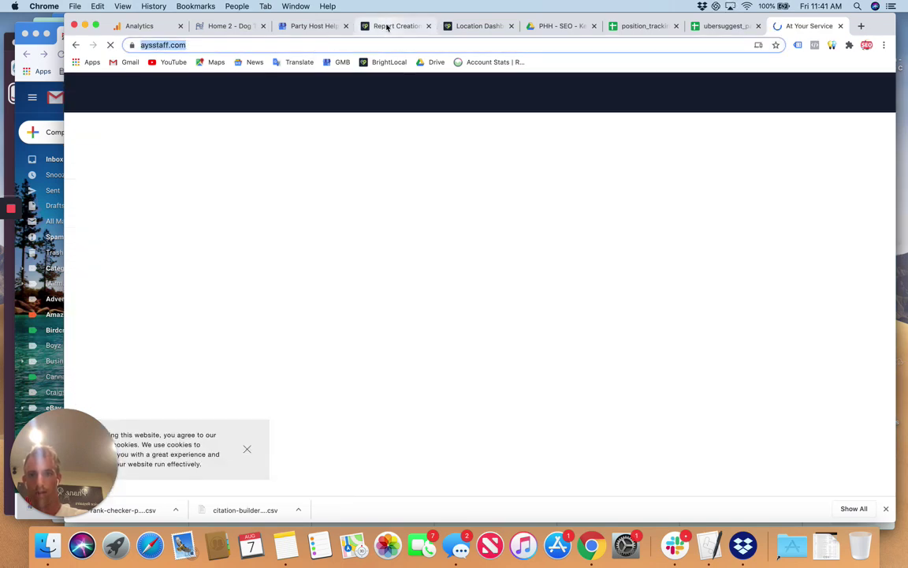
{"action": "left_click", "coordinate": [387, 26]}
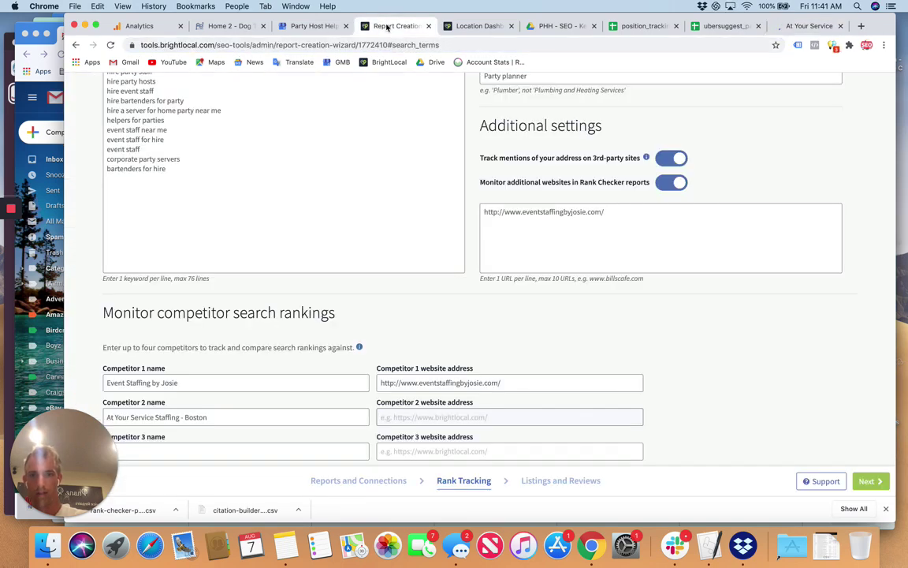
{"action": "left_click", "coordinate": [457, 412]}
{"action": "key", "text": "cmd+v"}
{"action": "scroll", "coordinate": [735, 345], "scroll_direction": "down", "scroll_amount": 2}
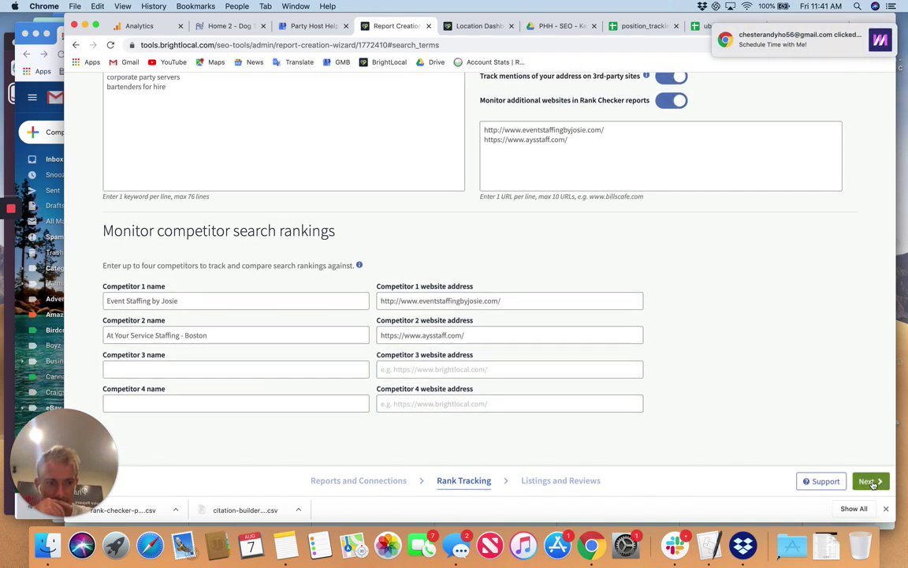
{"action": "scroll", "coordinate": [764, 352], "scroll_direction": "up", "scroll_amount": 10}
{"action": "scroll", "coordinate": [765, 353], "scroll_direction": "down", "scroll_amount": 10}
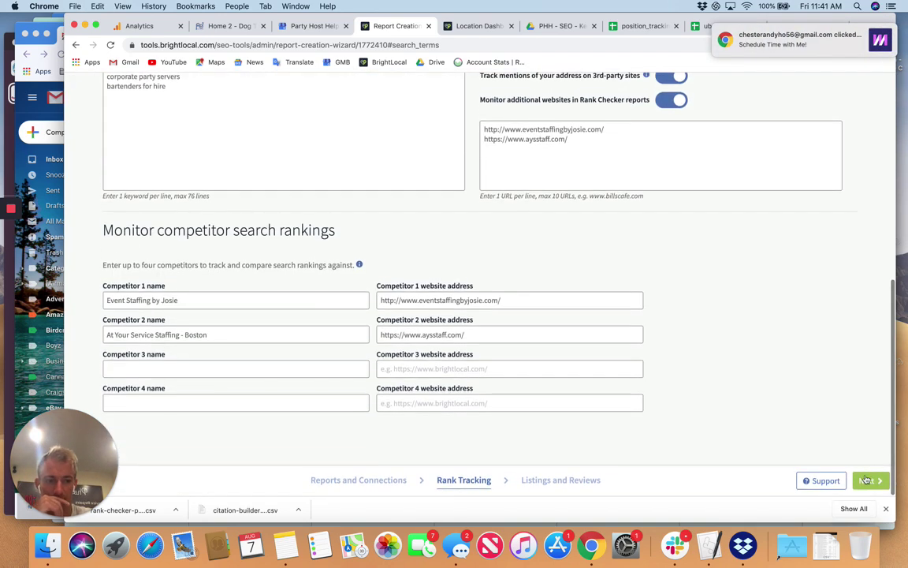
Step: Continue to the listings step, let all 42 sites be checked, and finish the wizard
{"action": "left_click", "coordinate": [865, 482]}
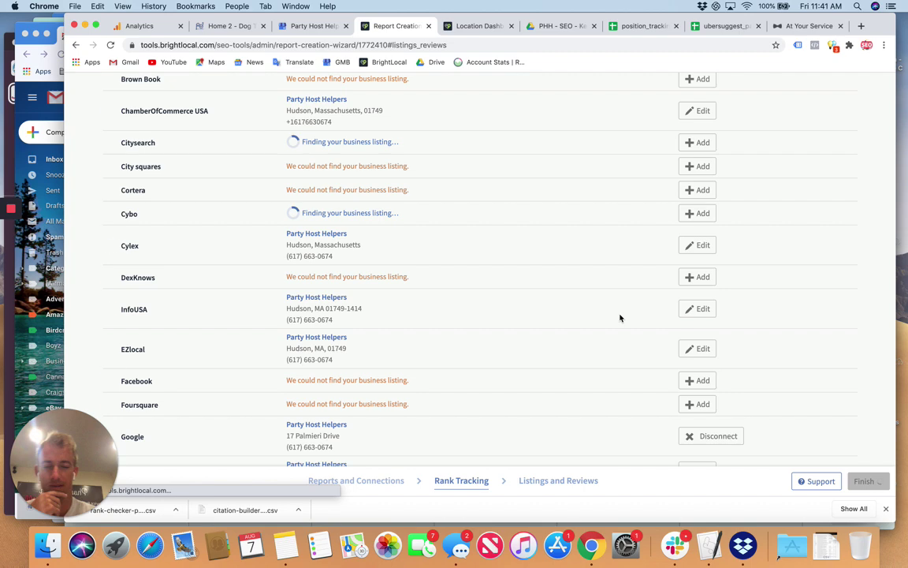
{"action": "scroll", "coordinate": [474, 292], "scroll_direction": "up", "scroll_amount": 10}
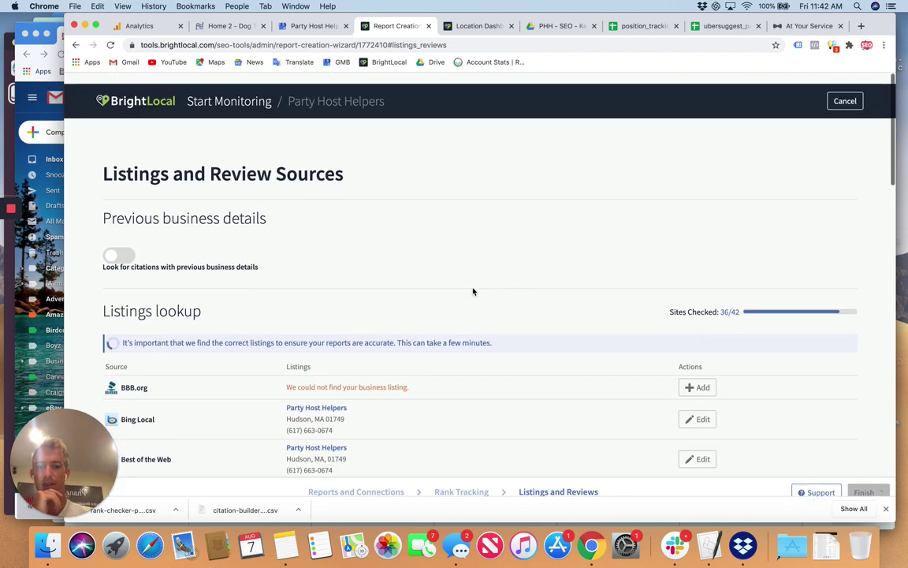
{"action": "scroll", "coordinate": [334, 261], "scroll_direction": "down", "scroll_amount": 15}
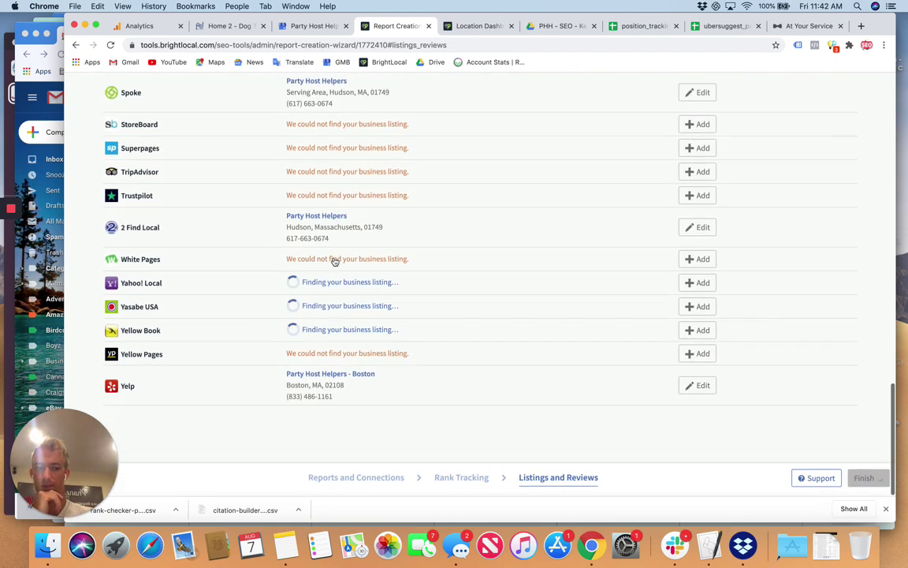
{"action": "scroll", "coordinate": [335, 260], "scroll_direction": "up", "scroll_amount": 5}
{"action": "scroll", "coordinate": [334, 260], "scroll_direction": "up", "scroll_amount": 10}
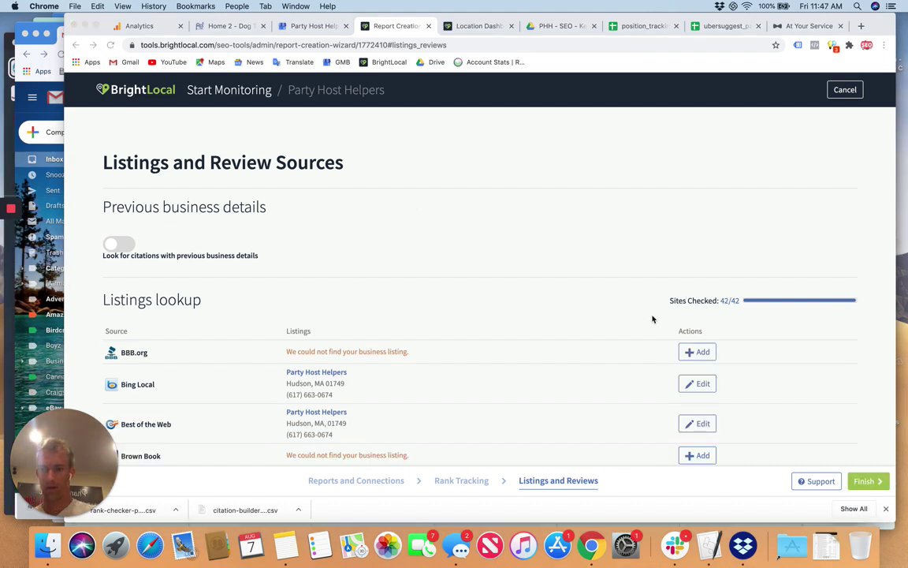
{"action": "left_click", "coordinate": [865, 481]}
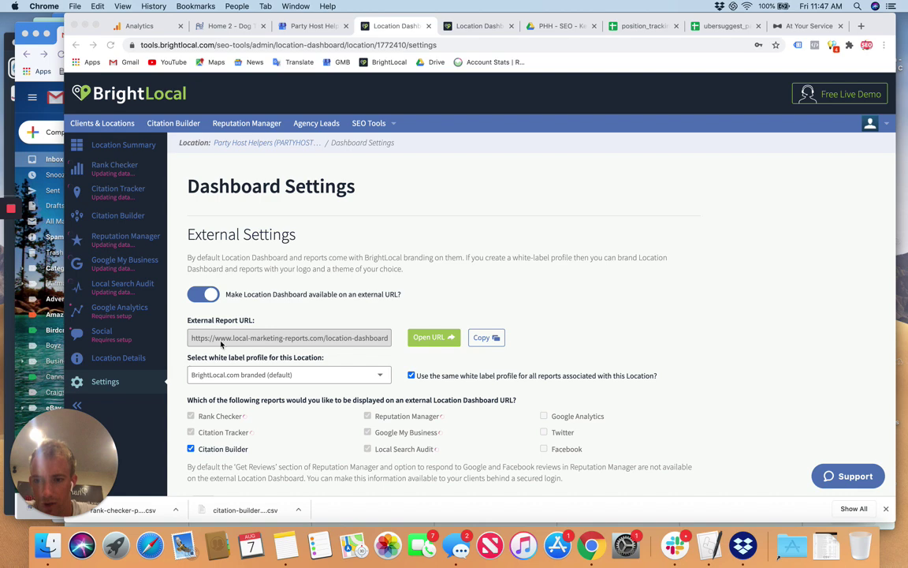
{"action": "scroll", "coordinate": [266, 269], "scroll_direction": "down", "scroll_amount": 2}
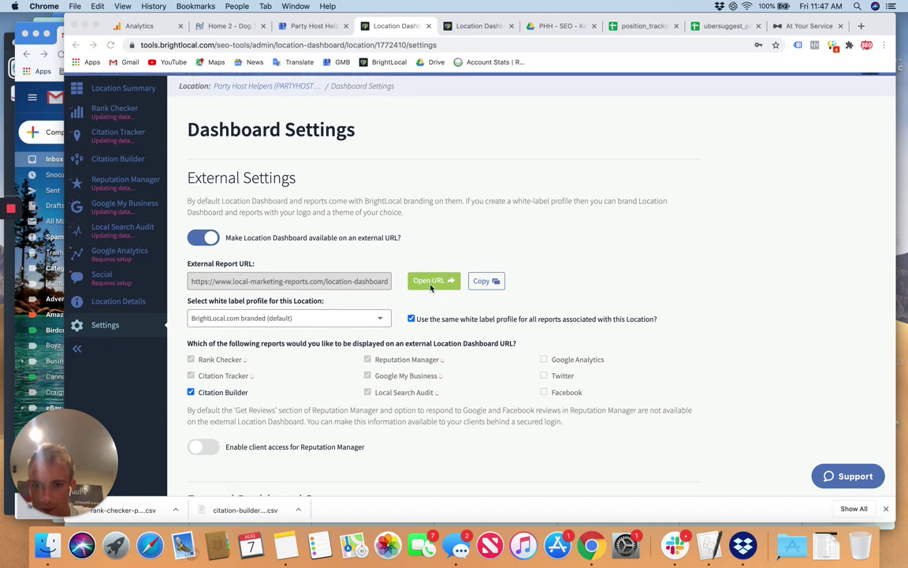
{"action": "scroll", "coordinate": [430, 288], "scroll_direction": "down", "scroll_amount": 4}
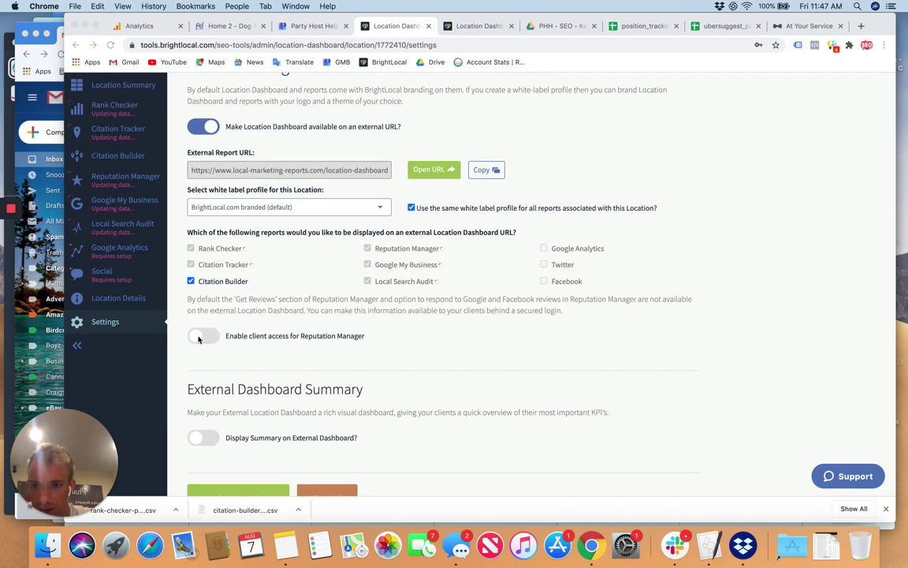
{"action": "scroll", "coordinate": [270, 335], "scroll_direction": "down", "scroll_amount": 1}
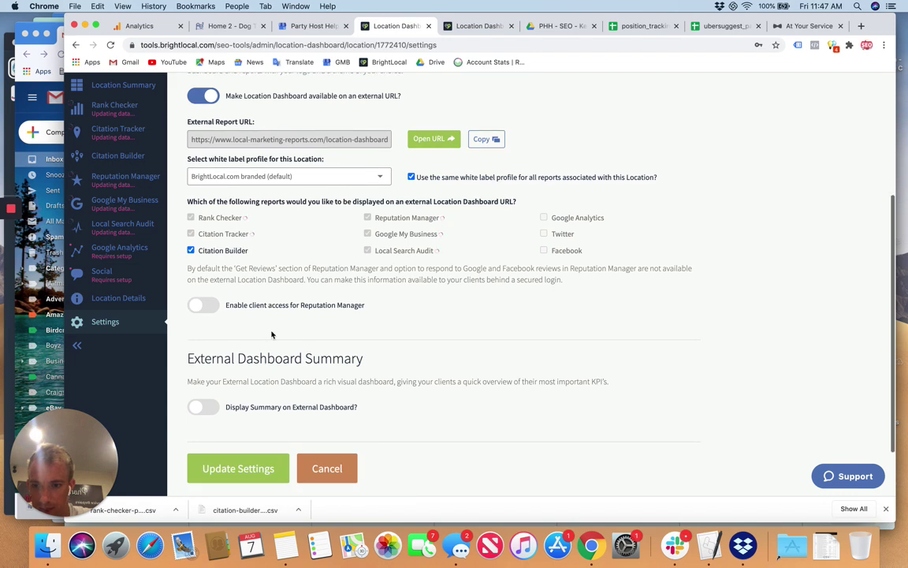
{"action": "left_click", "coordinate": [201, 409]}
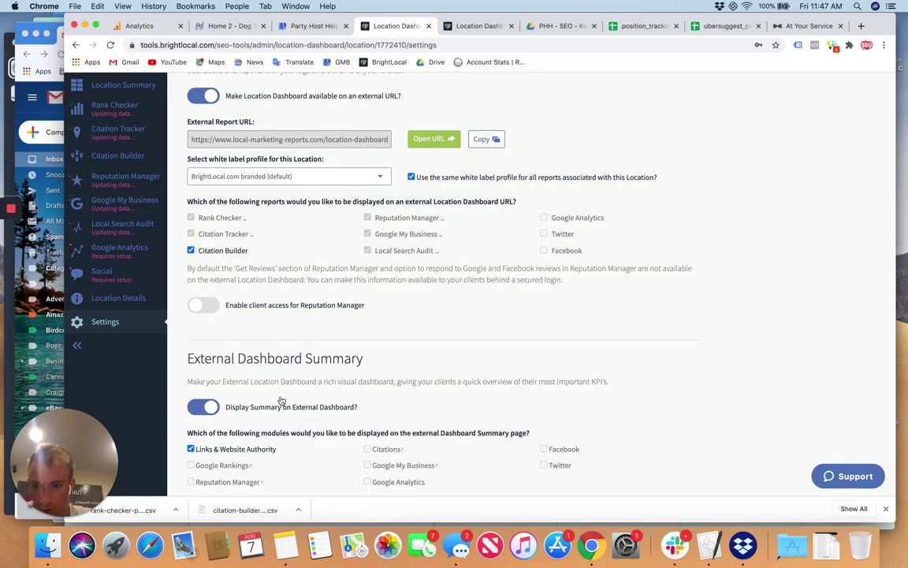
{"action": "scroll", "coordinate": [281, 401], "scroll_direction": "down", "scroll_amount": 2}
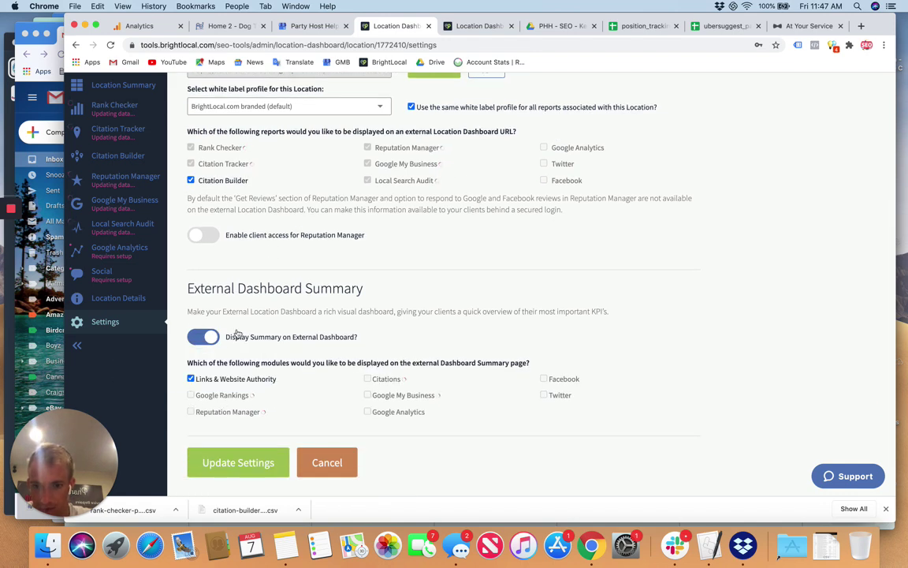
{"action": "left_click", "coordinate": [208, 338]}
{"action": "scroll", "coordinate": [209, 340], "scroll_direction": "up", "scroll_amount": 8}
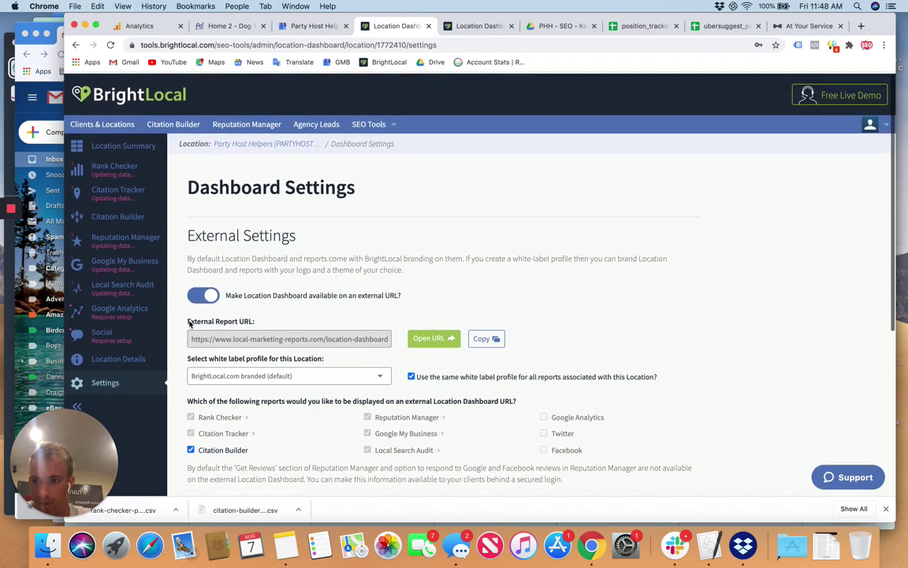
Step: View the Party Host Helpers Location Summary, checking its Actions menu and Screen Options
{"action": "left_click", "coordinate": [124, 147]}
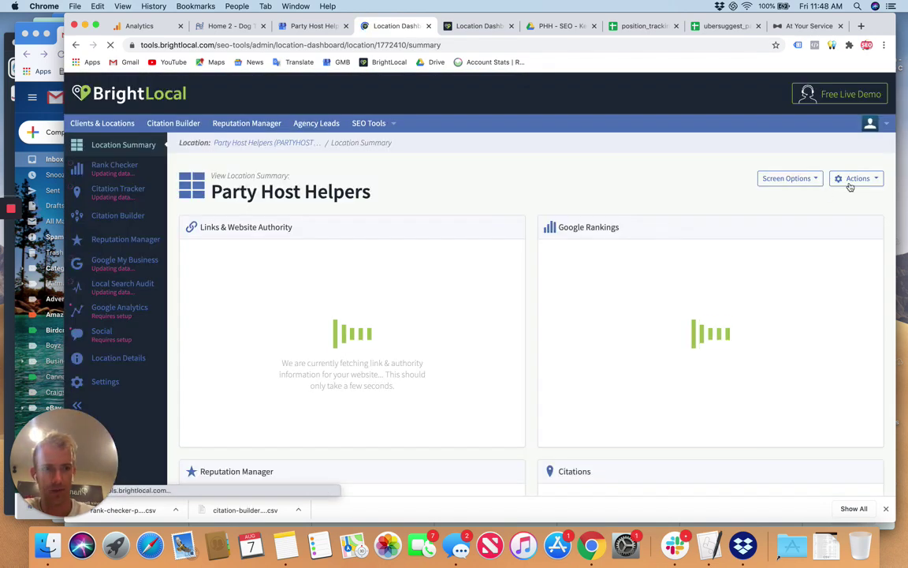
{"action": "left_click", "coordinate": [851, 180]}
{"action": "left_click", "coordinate": [782, 165]}
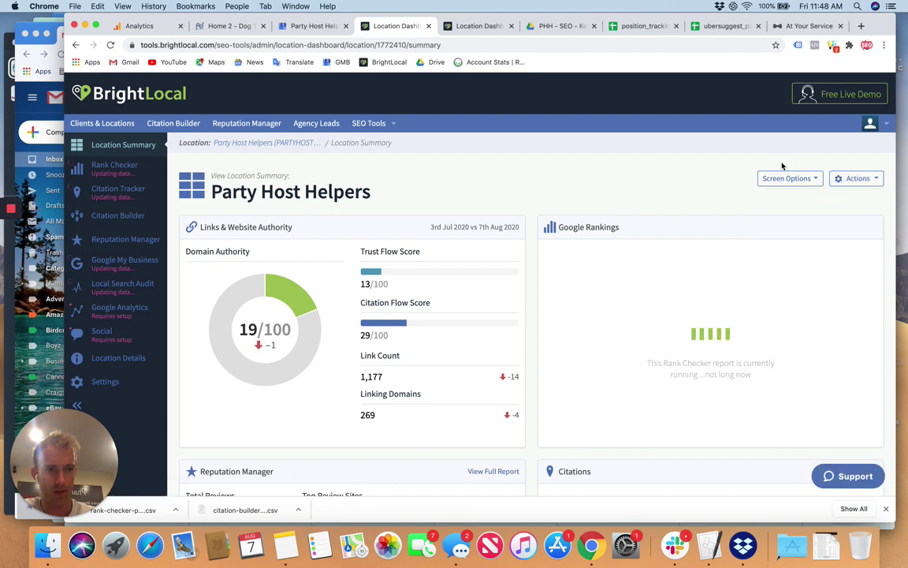
{"action": "left_click", "coordinate": [783, 179]}
{"action": "left_click", "coordinate": [709, 167]}
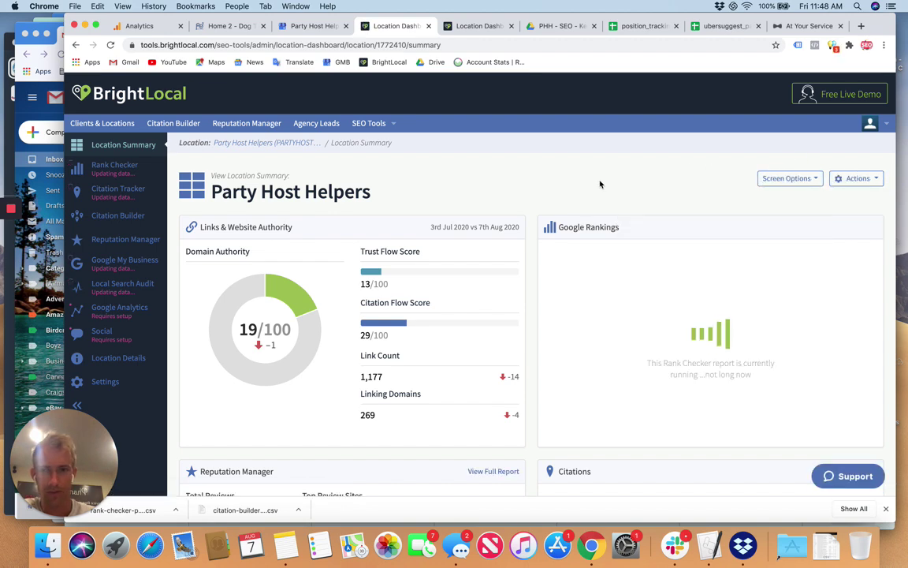
{"action": "scroll", "coordinate": [600, 184], "scroll_direction": "down", "scroll_amount": 10}
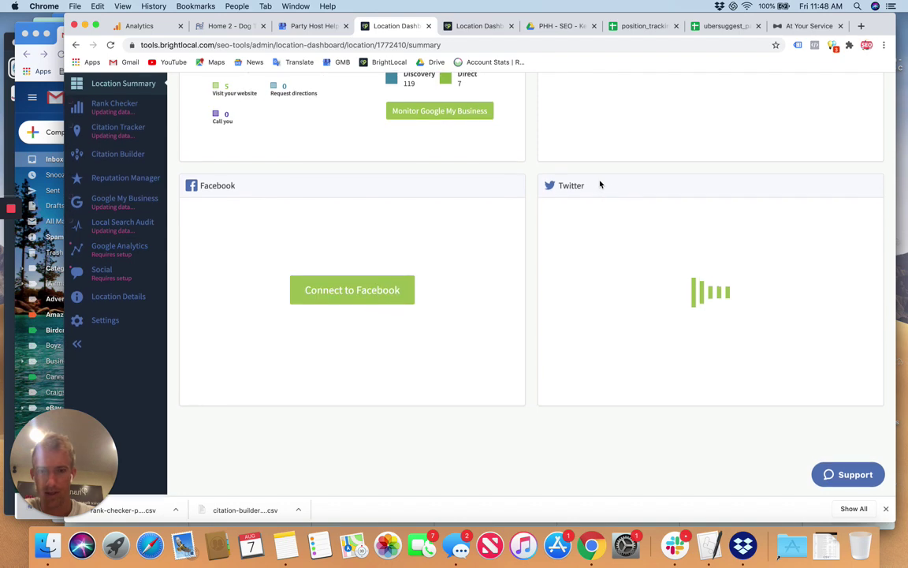
{"action": "scroll", "coordinate": [600, 184], "scroll_direction": "up", "scroll_amount": 10}
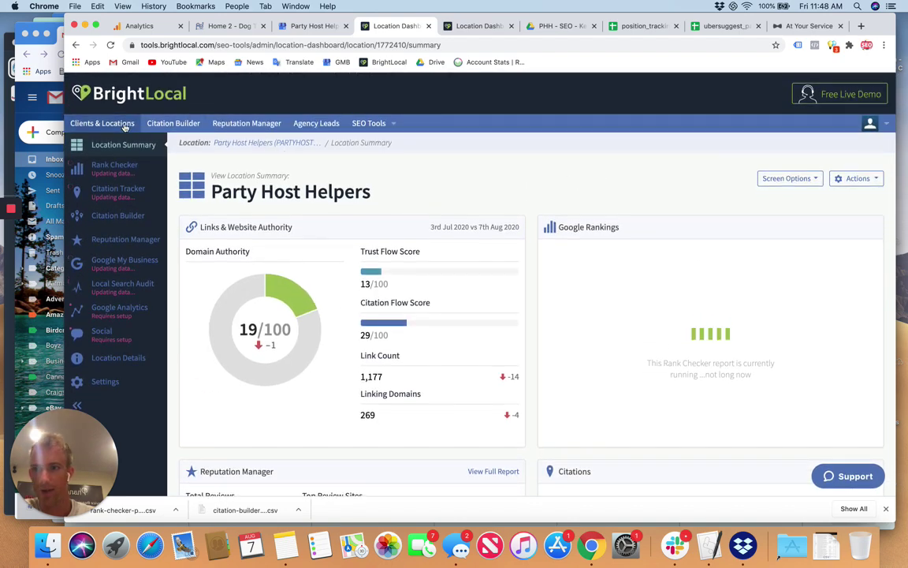
Step: Browse the Clients & Locations list and open more options for the Wayne location
{"action": "left_click", "coordinate": [125, 126]}
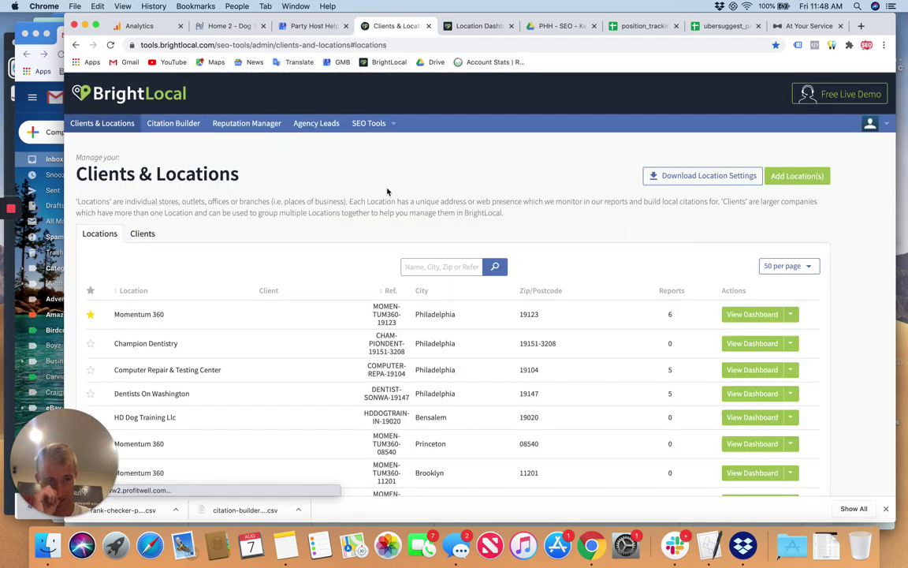
{"action": "scroll", "coordinate": [570, 293], "scroll_direction": "down", "scroll_amount": 5}
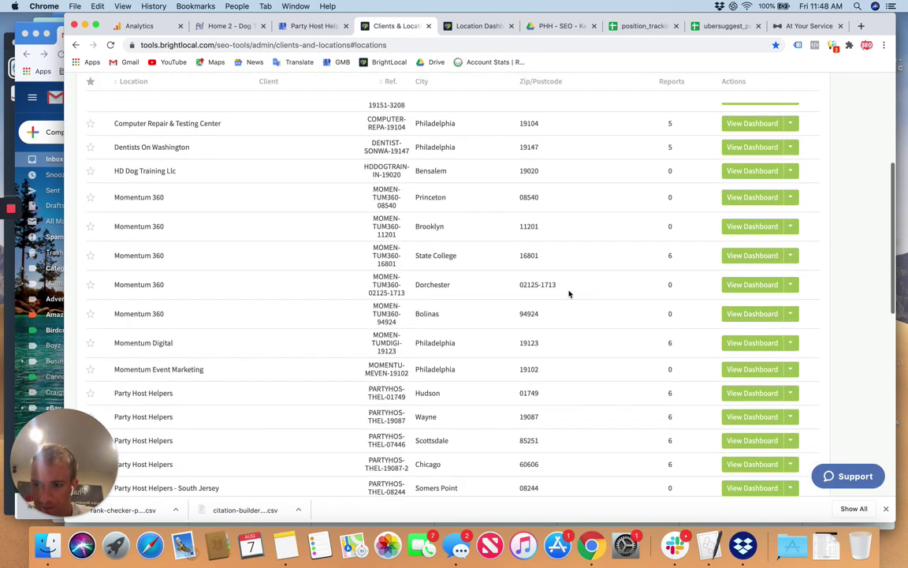
{"action": "scroll", "coordinate": [569, 293], "scroll_direction": "down", "scroll_amount": 2}
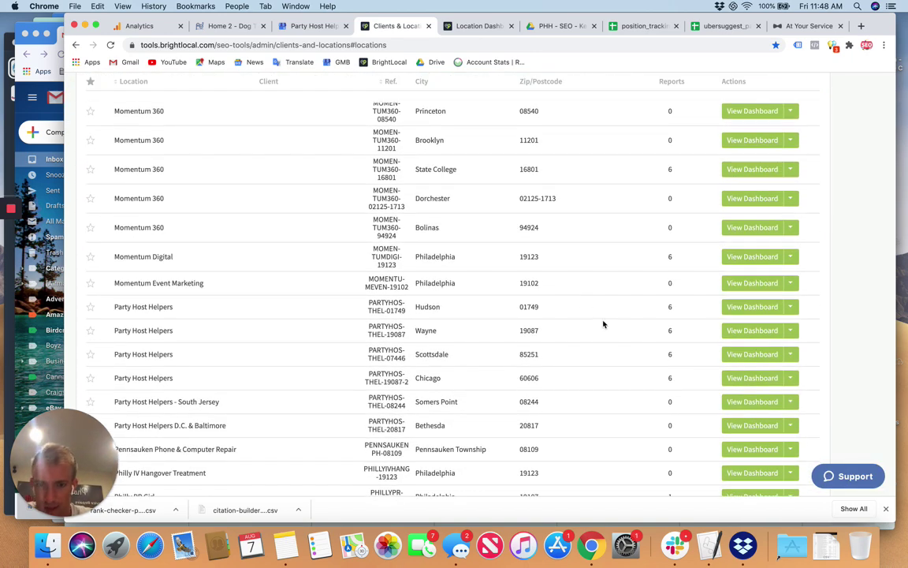
{"action": "left_click", "coordinate": [791, 331]}
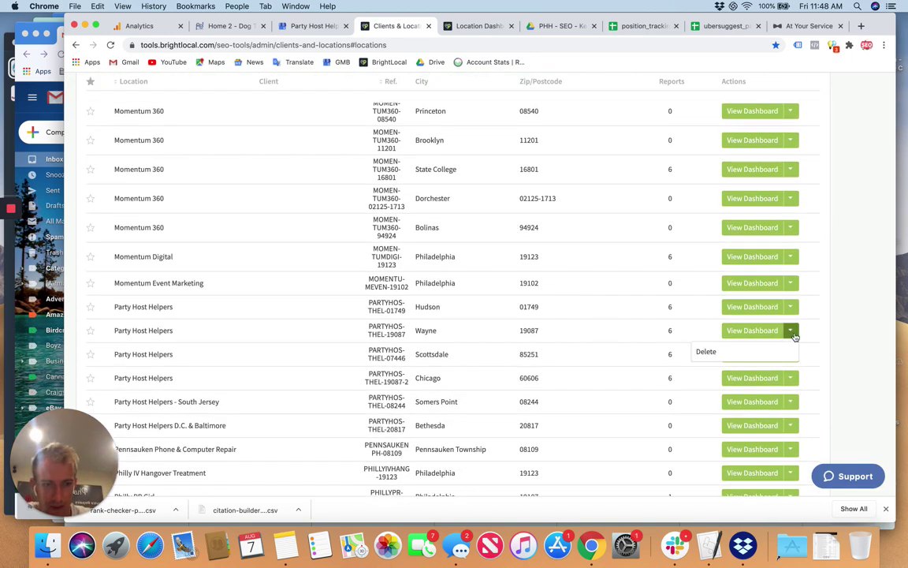
Step: Open the Wayne location's dashboard and review Domain Authority 19/100 and the Google Rankings chart
{"action": "left_click", "coordinate": [753, 331]}
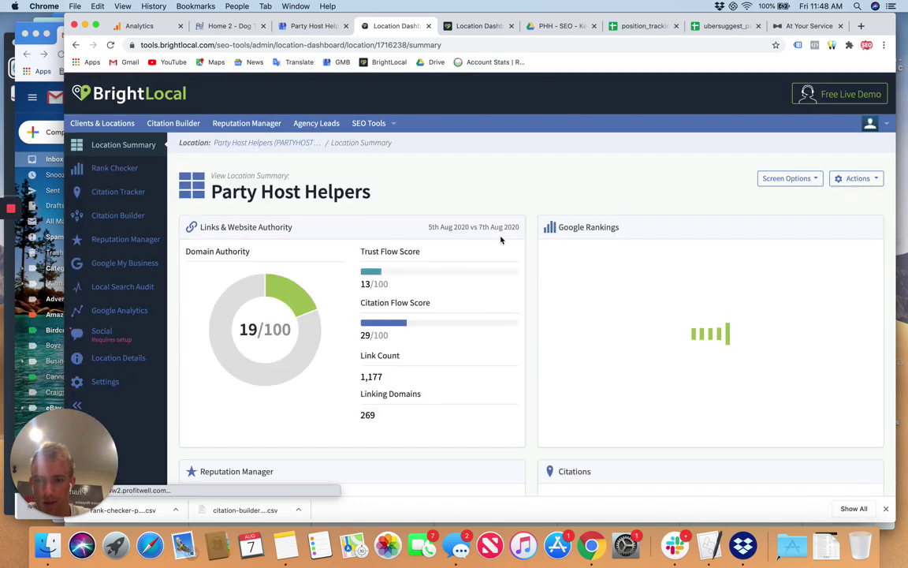
{"action": "scroll", "coordinate": [596, 204], "scroll_direction": "down", "scroll_amount": 1}
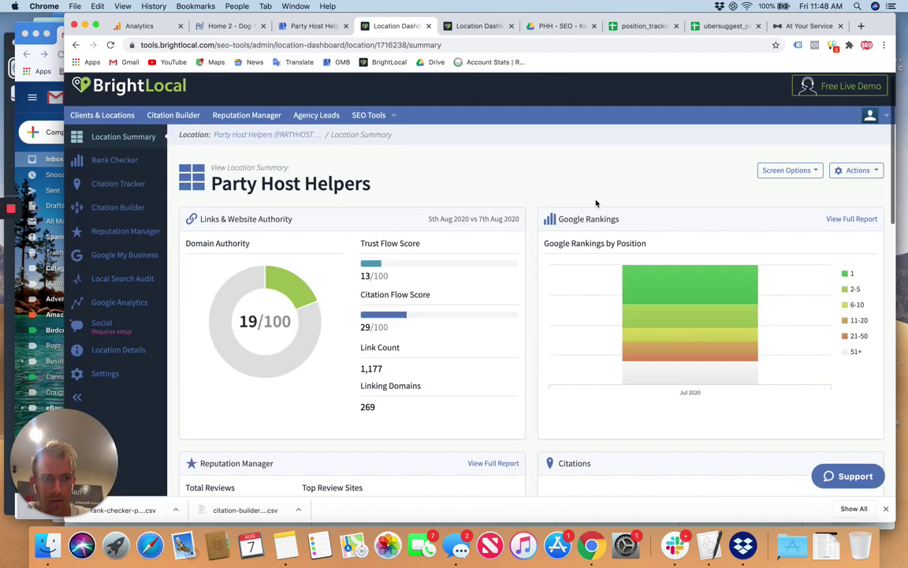
{"action": "left_click", "coordinate": [862, 171]}
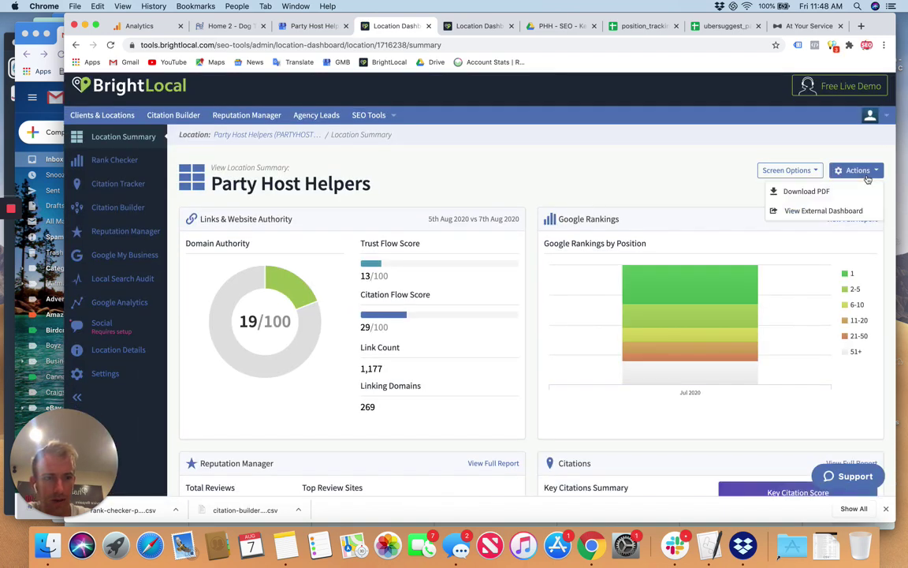
{"action": "left_click", "coordinate": [691, 177]}
{"action": "scroll", "coordinate": [690, 177], "scroll_direction": "down", "scroll_amount": 10}
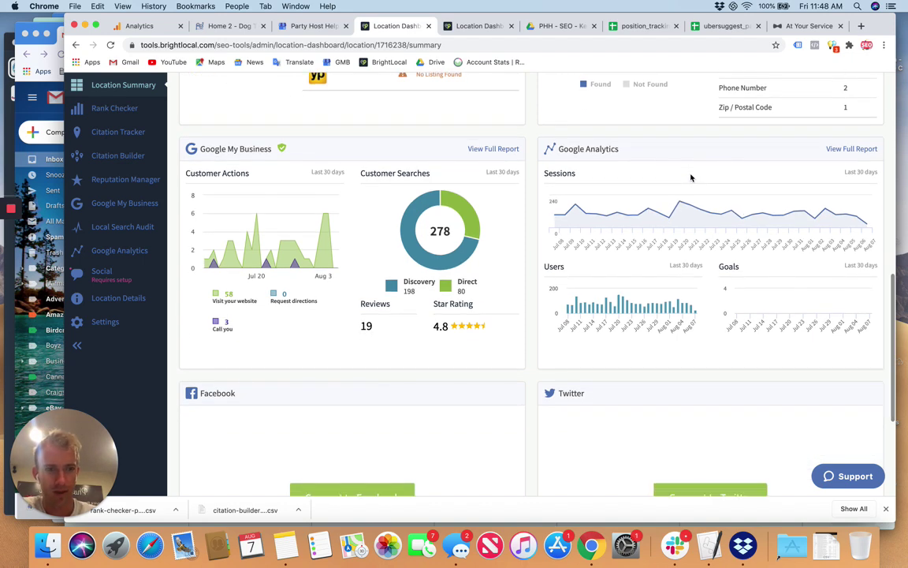
{"action": "scroll", "coordinate": [690, 177], "scroll_direction": "down", "scroll_amount": 3}
{"action": "scroll", "coordinate": [690, 177], "scroll_direction": "down", "scroll_amount": 2}
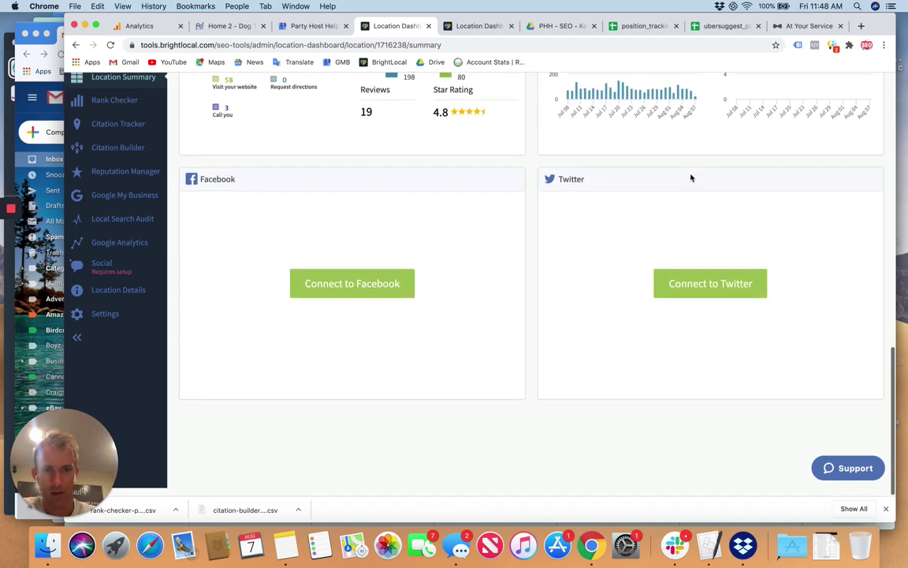
{"action": "scroll", "coordinate": [691, 178], "scroll_direction": "up", "scroll_amount": 8}
{"action": "scroll", "coordinate": [691, 177], "scroll_direction": "up", "scroll_amount": 4}
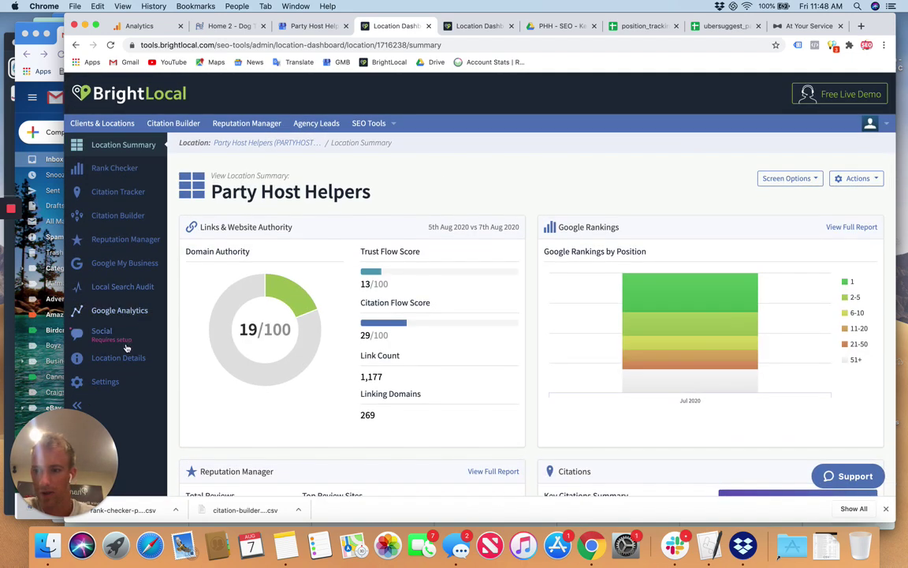
Step: Open Location Details for the Wayne location and review its General Settings and Business Details
{"action": "left_click", "coordinate": [127, 346]}
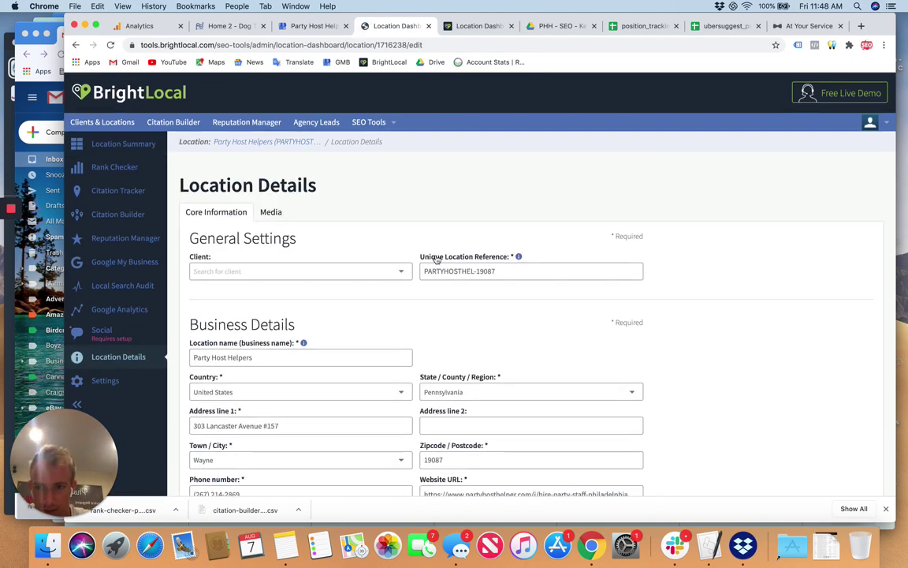
{"action": "scroll", "coordinate": [437, 259], "scroll_direction": "down", "scroll_amount": 1}
{"action": "scroll", "coordinate": [437, 259], "scroll_direction": "down", "scroll_amount": 5}
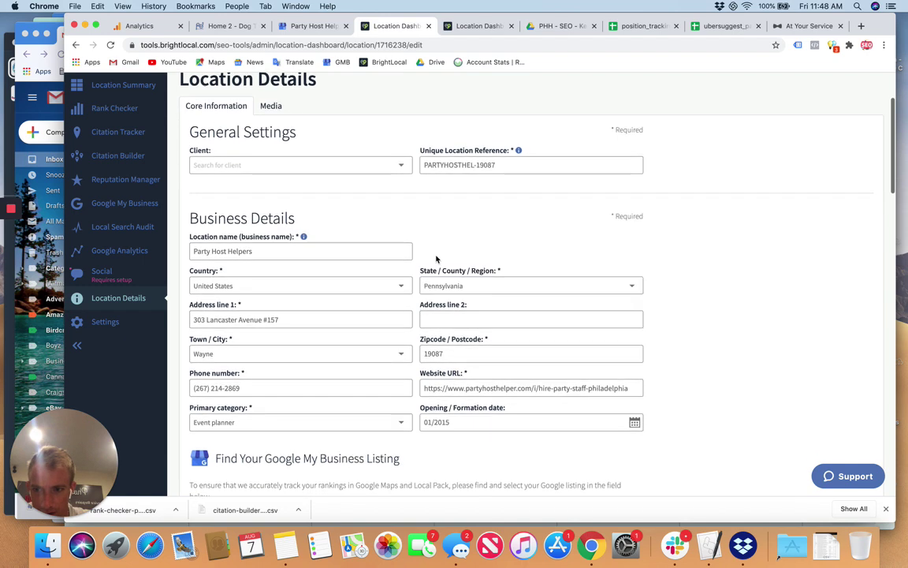
{"action": "scroll", "coordinate": [435, 256], "scroll_direction": "down", "scroll_amount": 15}
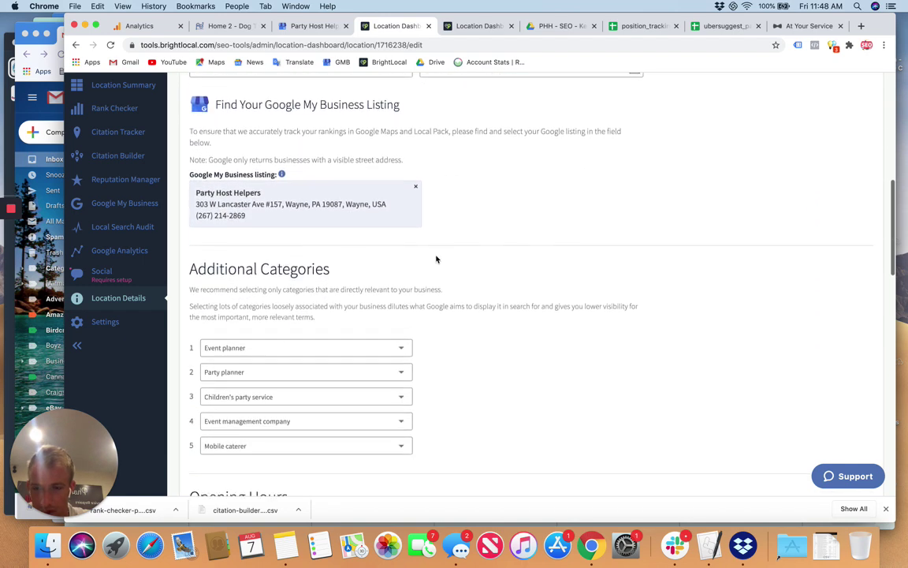
{"action": "scroll", "coordinate": [435, 255], "scroll_direction": "down", "scroll_amount": 20}
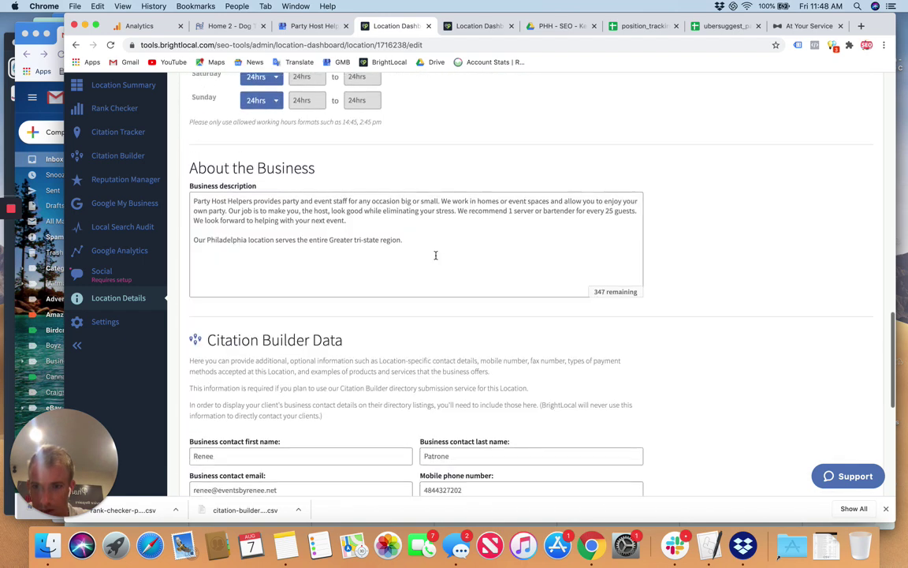
{"action": "scroll", "coordinate": [435, 255], "scroll_direction": "down", "scroll_amount": 10}
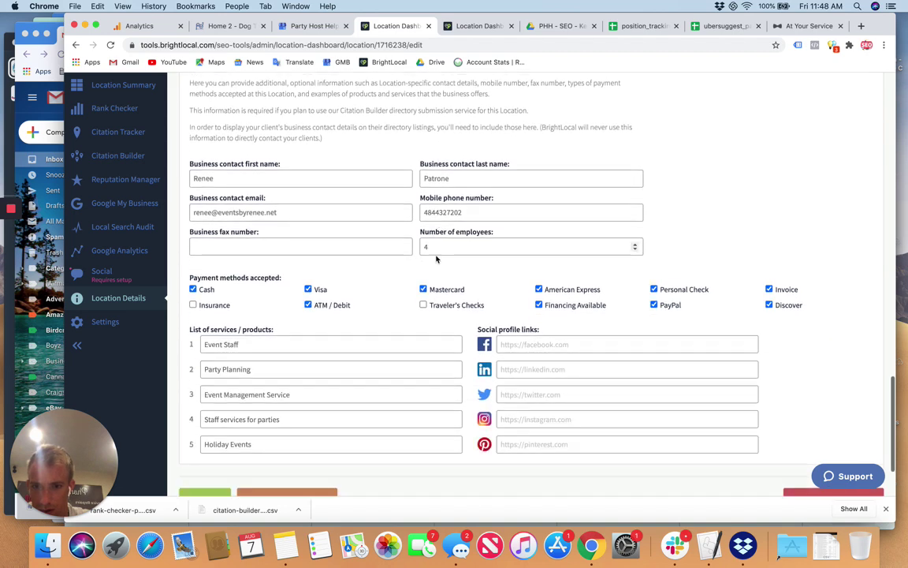
{"action": "scroll", "coordinate": [436, 259], "scroll_direction": "up", "scroll_amount": 20}
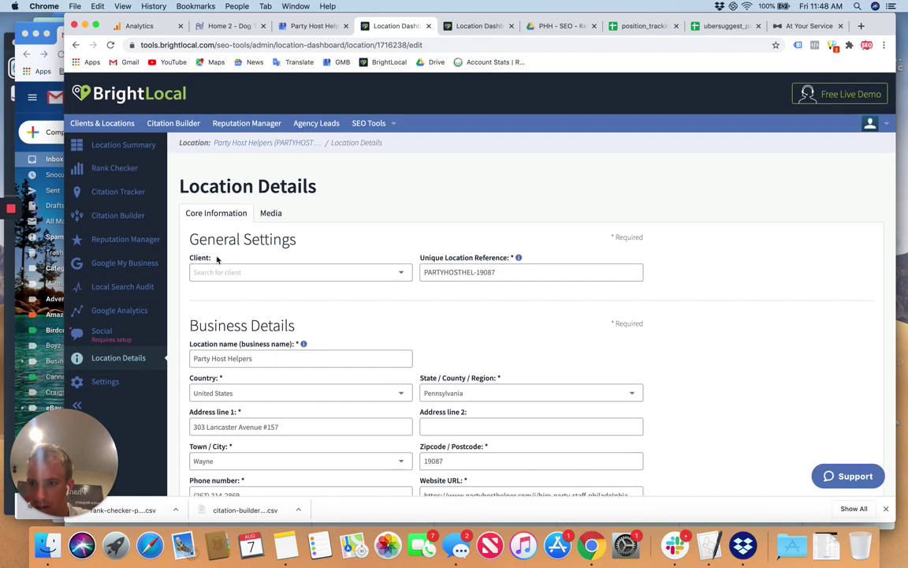
Step: Return to Location Summary and review 80 total reviews and the 33/100 Key Citation Score
{"action": "left_click", "coordinate": [125, 150]}
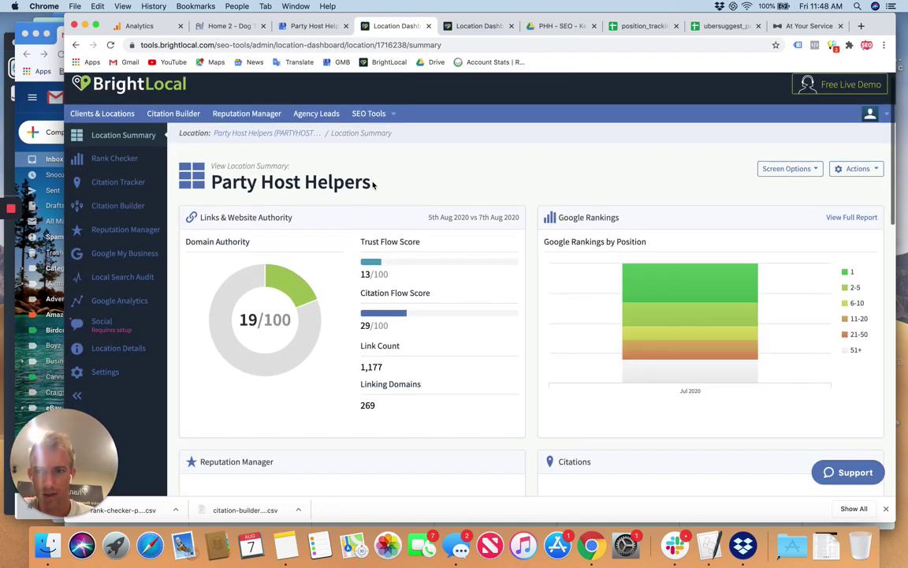
{"action": "scroll", "coordinate": [374, 185], "scroll_direction": "down", "scroll_amount": 3}
{"action": "scroll", "coordinate": [374, 185], "scroll_direction": "down", "scroll_amount": 10}
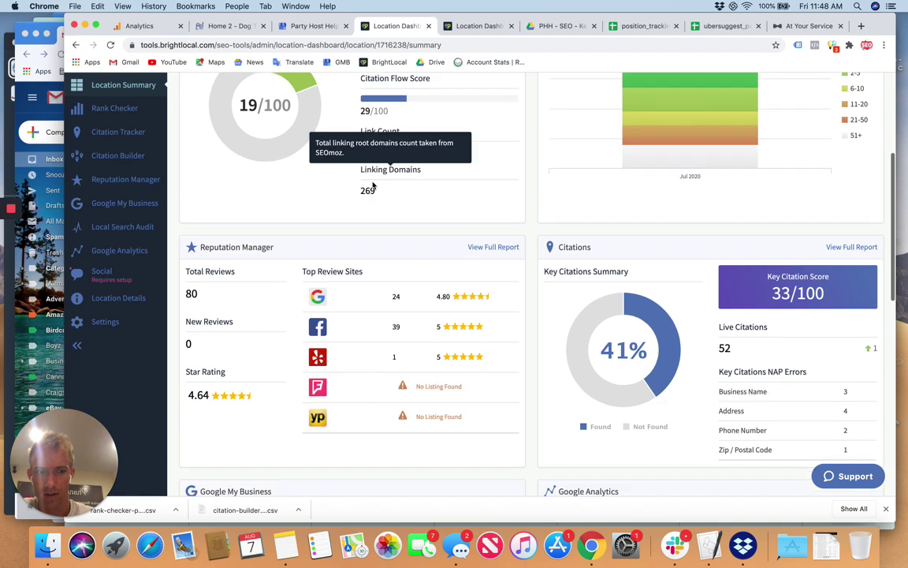